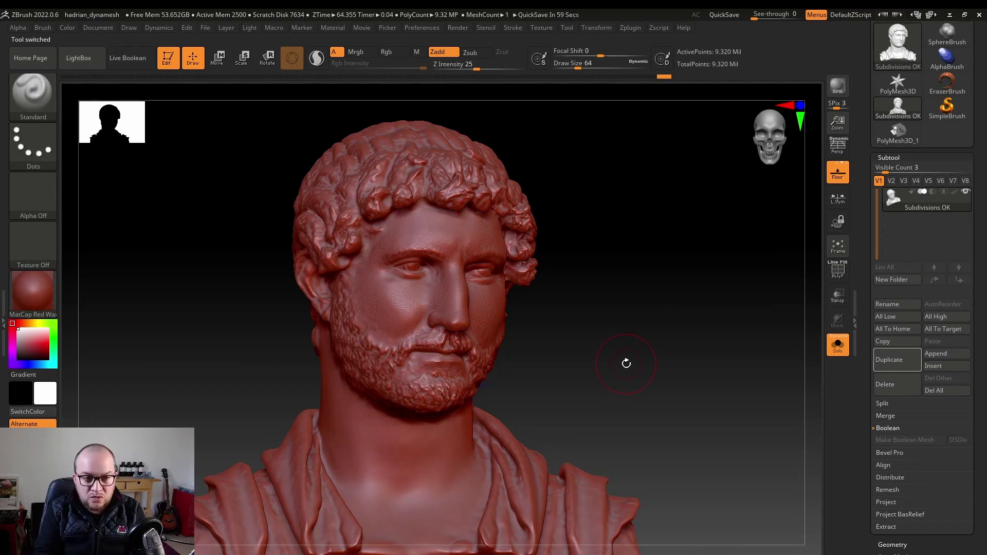
Examine the sculpted bust's face, hair and shoulders from several angles.
mouse_move(637, 300)
left_mouse_down()
mouse_move(639, 322)
mouse_move(625, 311)
mouse_move(633, 297)
left_mouse_up()
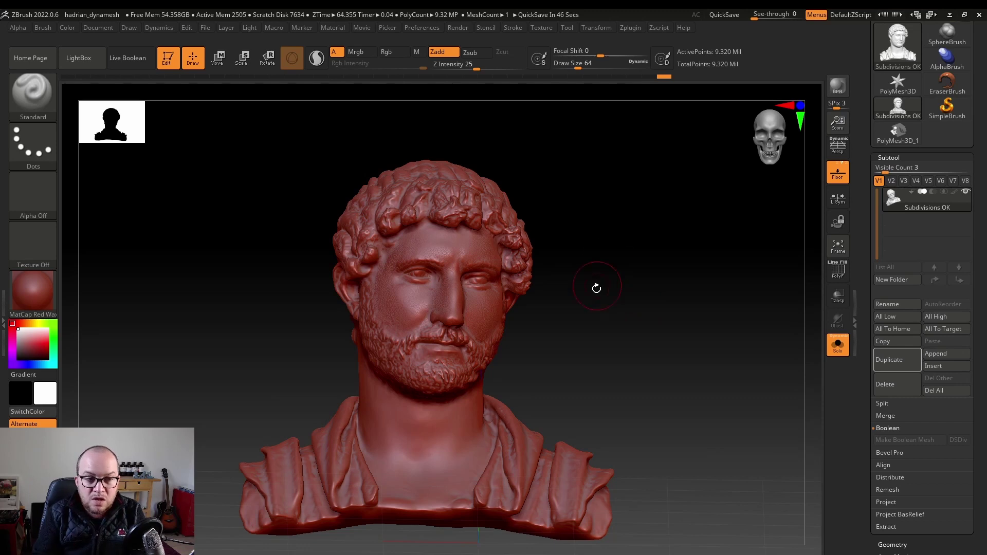
left_click_drag(594, 286, 528, 418)
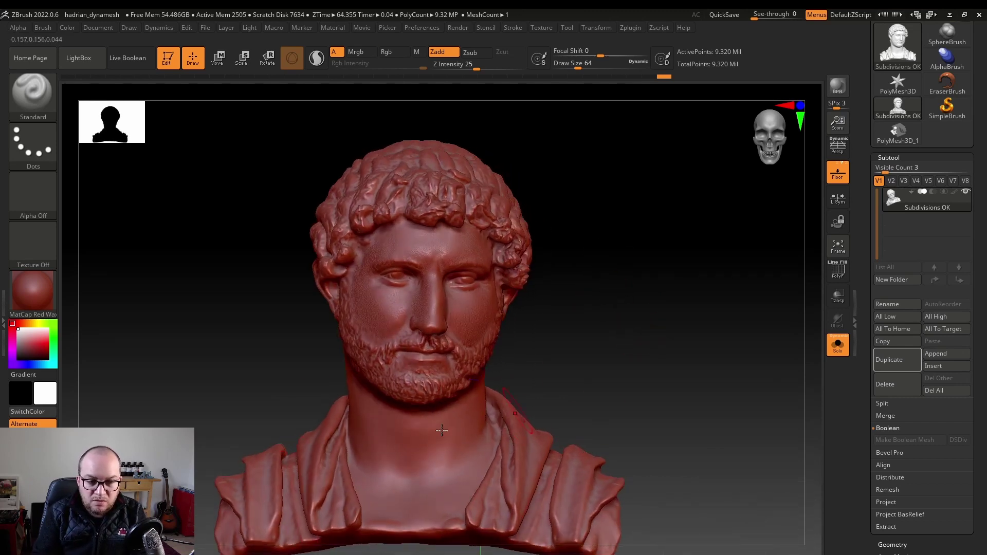
left_click_drag(645, 350, 663, 316)
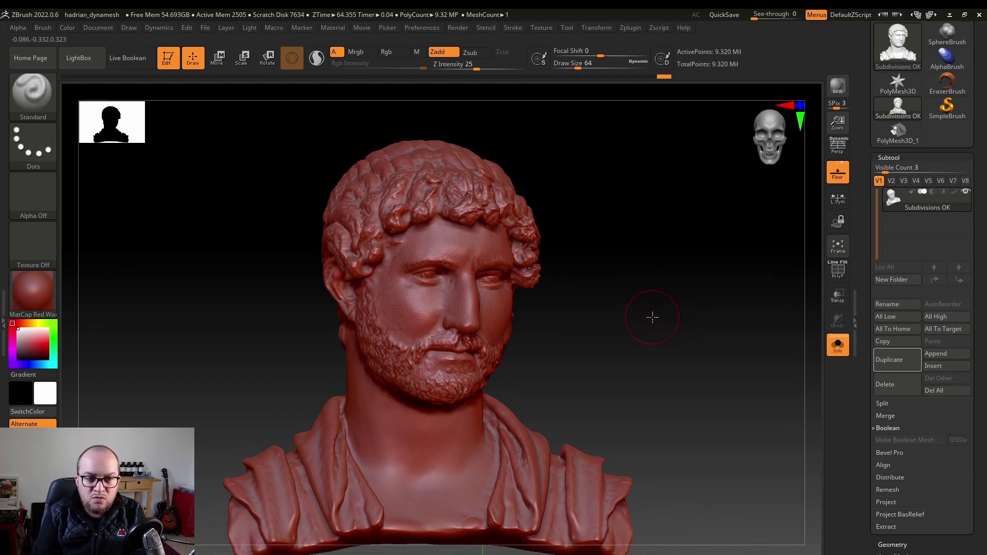
left_click_drag(652, 315, 669, 285)
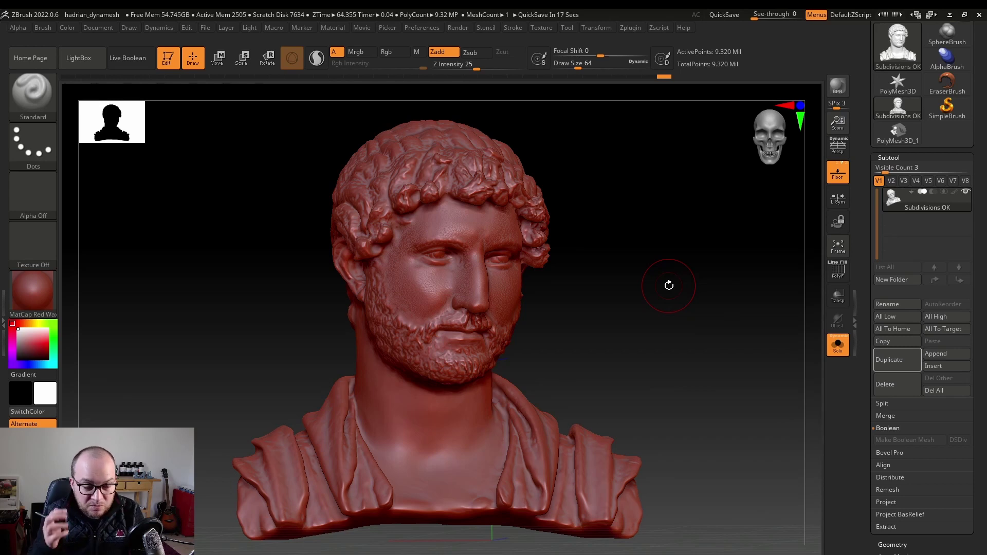
left_click_drag(607, 283, 596, 265)
mouse_move(645, 229)
left_mouse_down()
mouse_move(650, 251)
mouse_move(647, 223)
left_mouse_up()
mouse_move(645, 295)
left_mouse_down()
mouse_move(634, 291)
mouse_move(643, 293)
left_mouse_up()
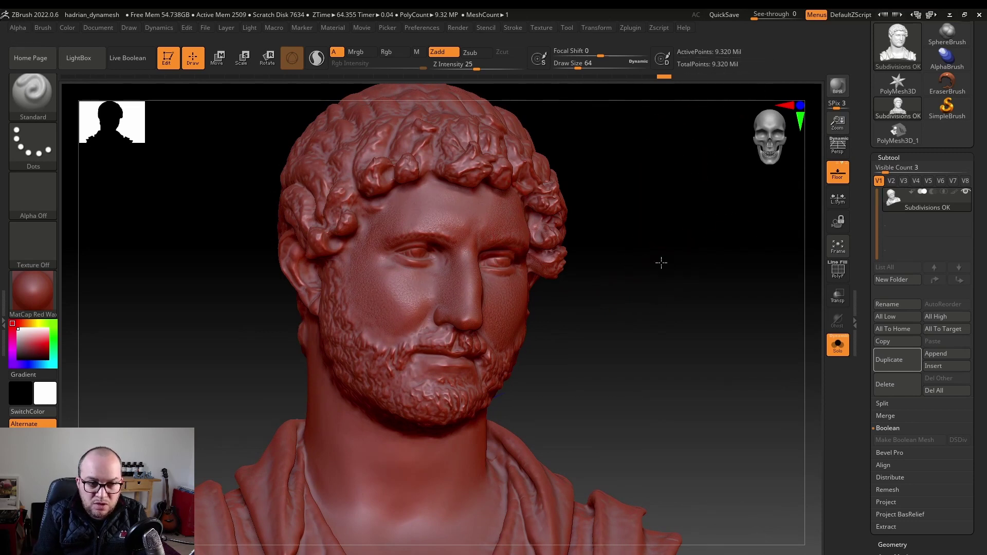
mouse_move(658, 260)
left_mouse_down()
mouse_move(661, 236)
mouse_move(650, 236)
left_mouse_up()
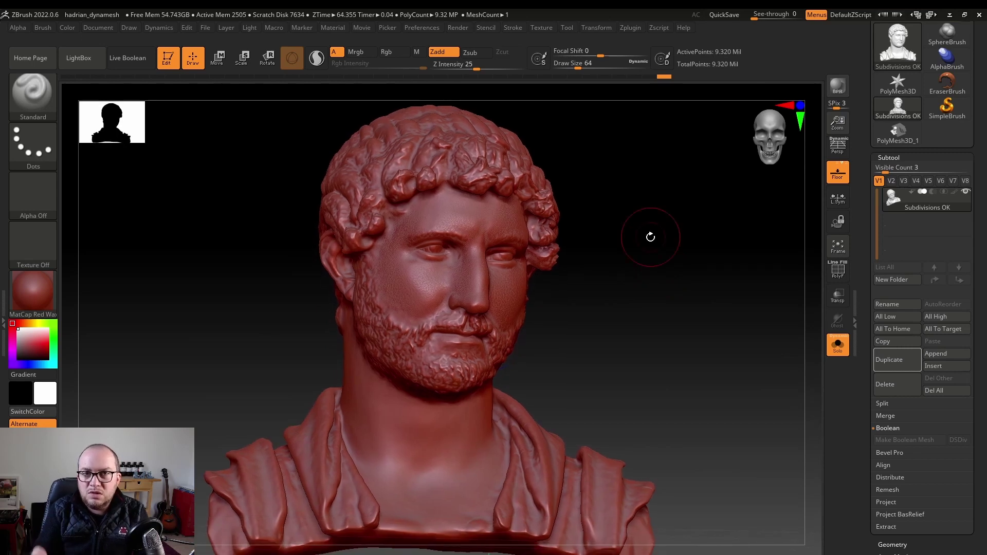
left_click_drag(660, 368, 660, 364)
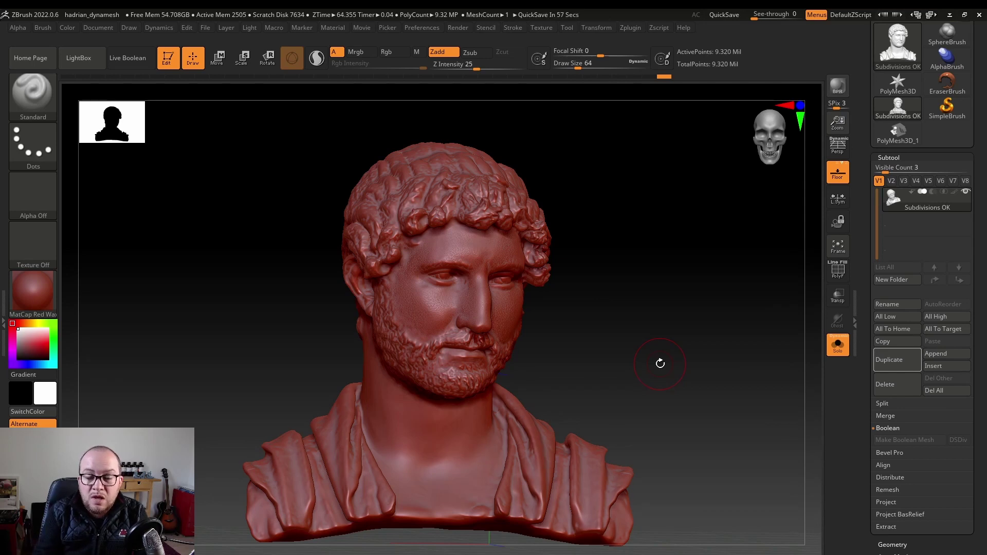
left_click_drag(667, 330, 660, 319)
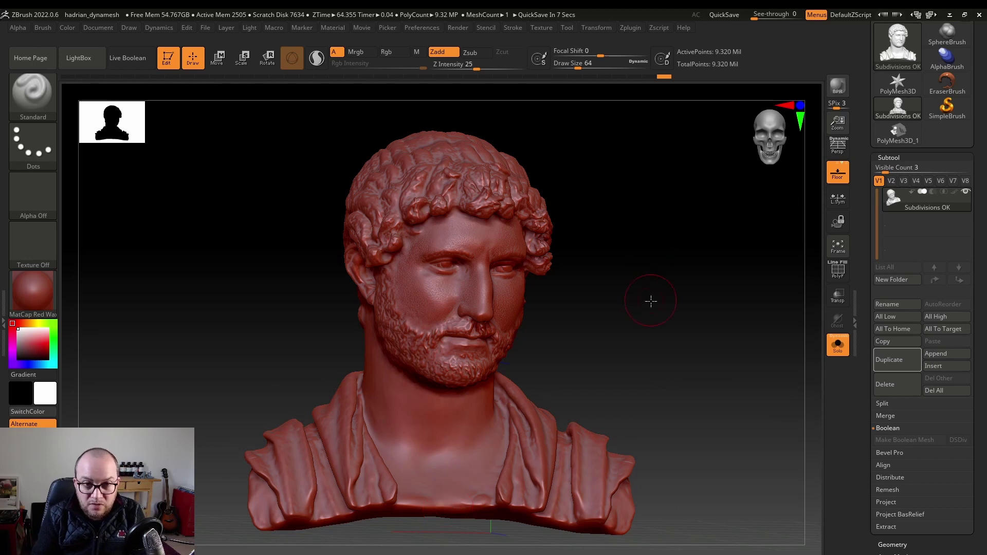
left_click_drag(649, 298, 670, 284)
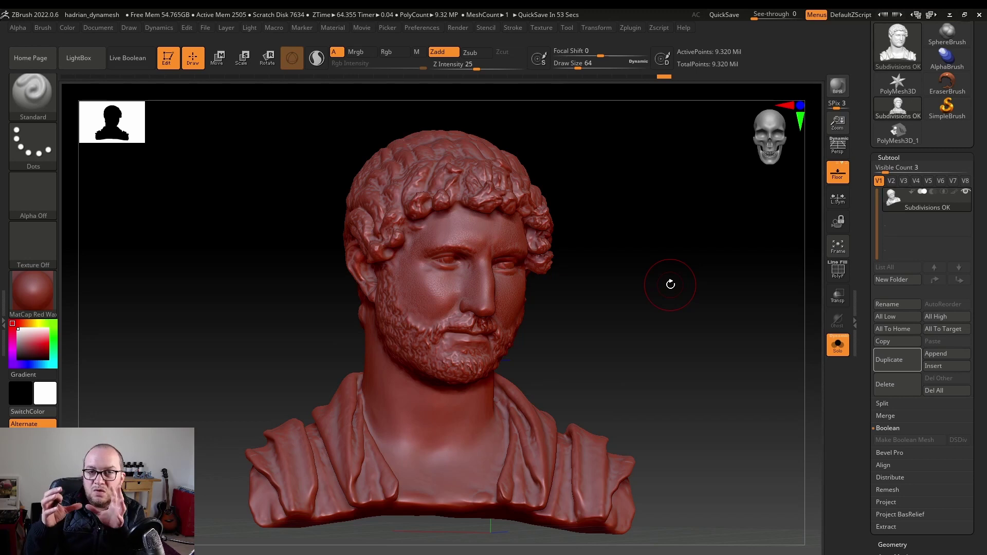
Show the bust's polyframe and assign the whole mesh to a single polygroup.
key("shift+f")
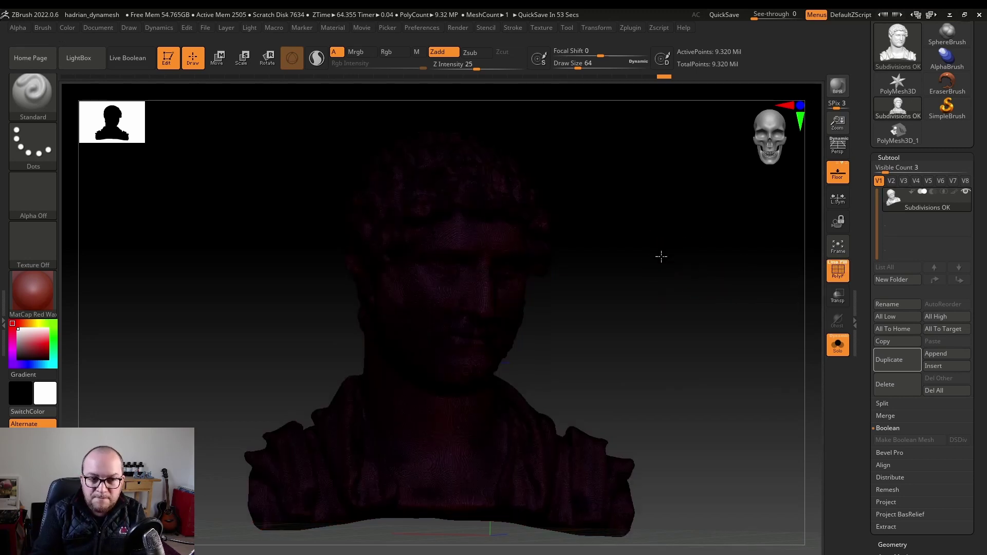
right_click_drag(661, 256, 566, 502, "alt")
left_click_drag(566, 502, 683, 249, "alt")
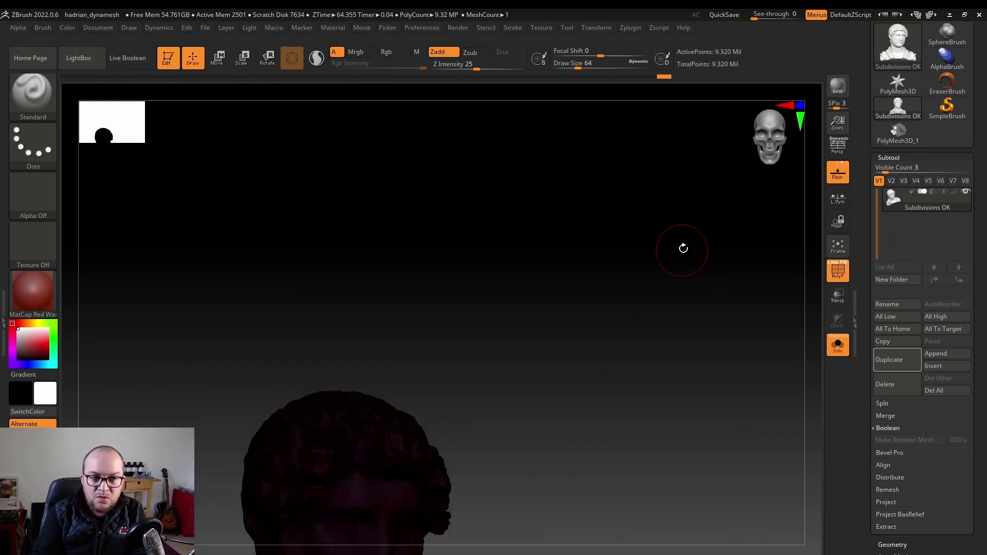
left_click_drag(610, 366, 684, 156, "alt")
right_click_drag(664, 262, 577, 462, "alt")
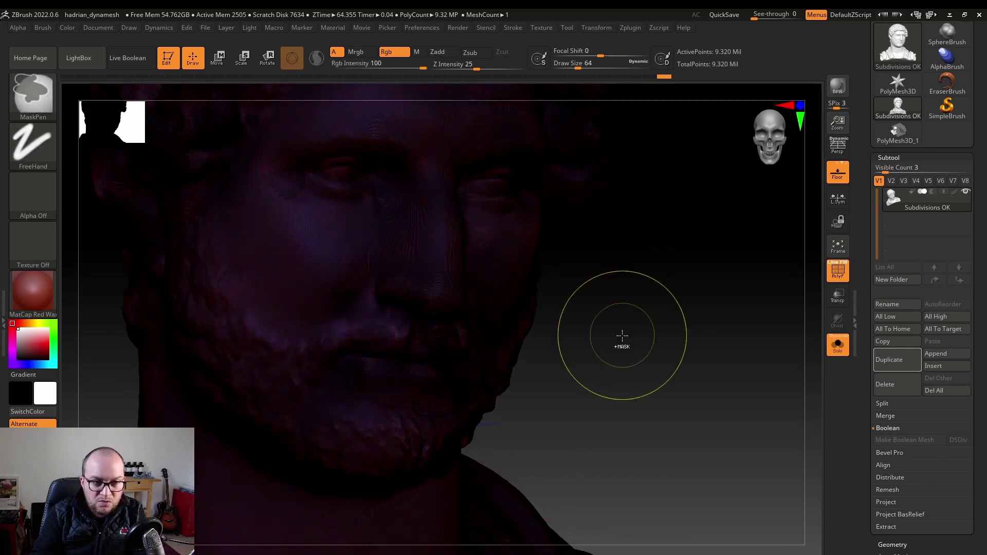
key("ctrl+w")
Inspect the wireframe density around the mouth and face, ending with the whole bust framed and the polyframe hidden.
left_click_drag(670, 278, 605, 454, "alt")
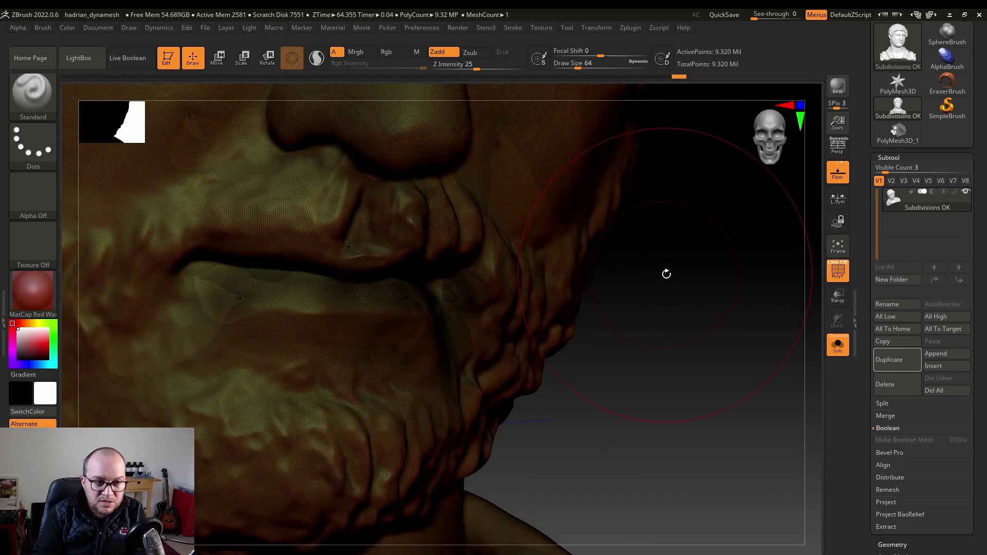
left_click_drag(665, 273, 650, 337, "alt")
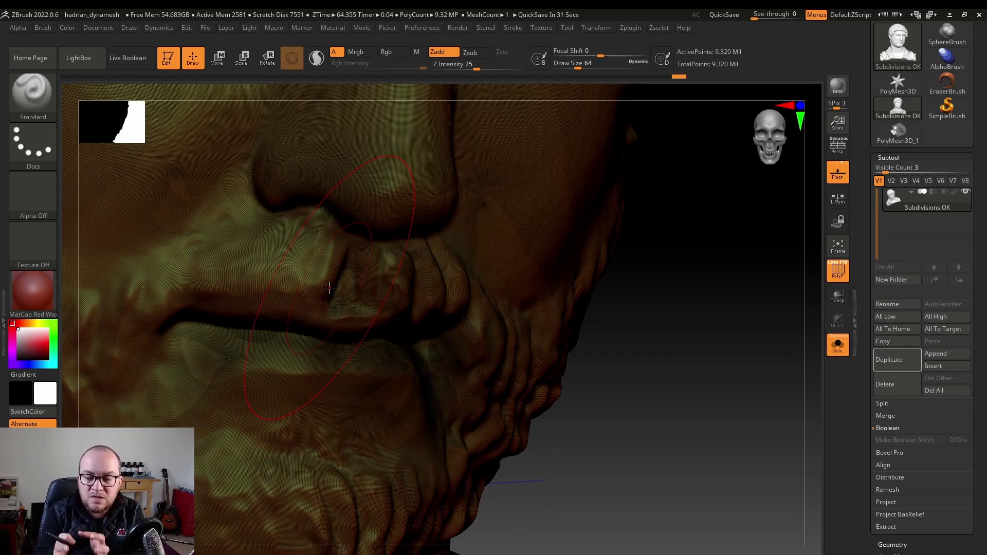
left_click_drag(689, 311, 642, 229)
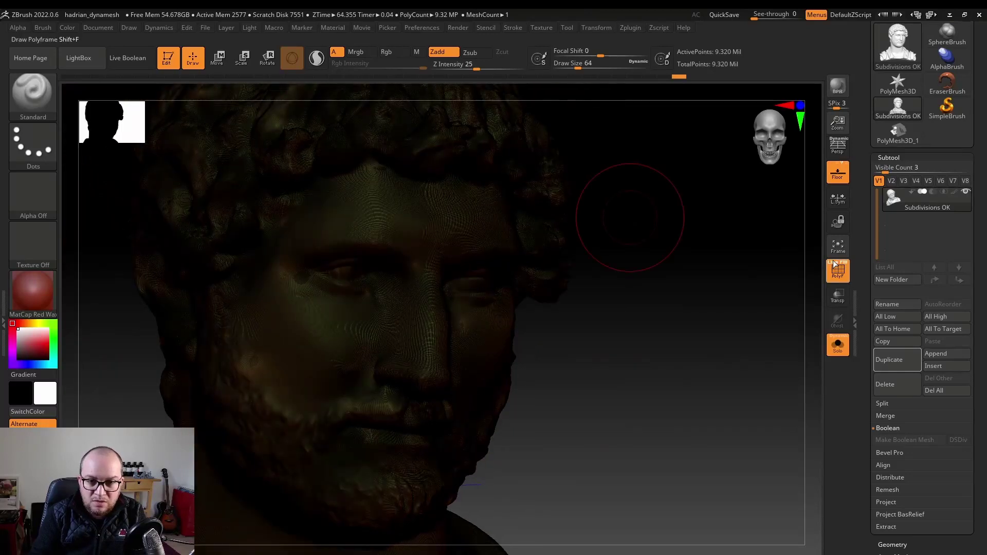
left_click(838, 245)
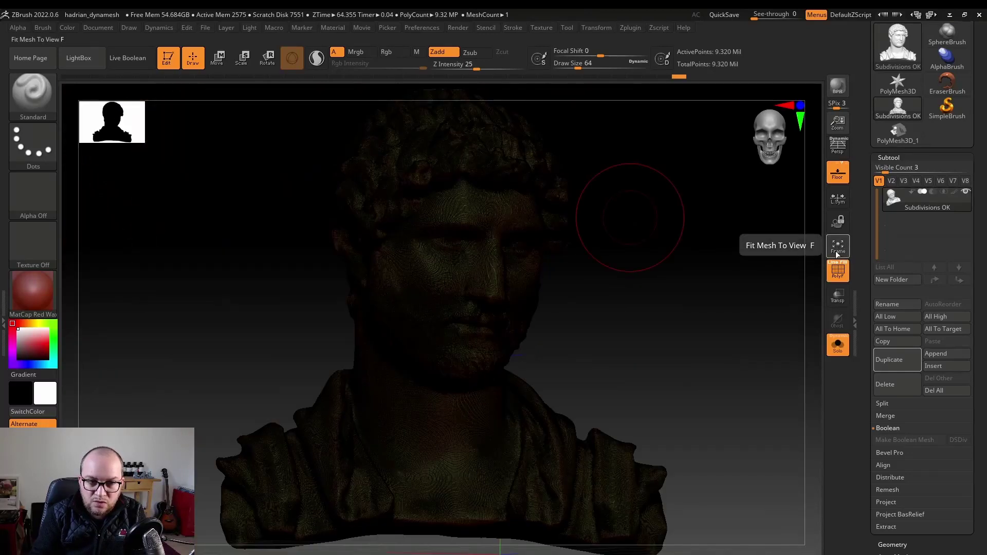
left_click(837, 269)
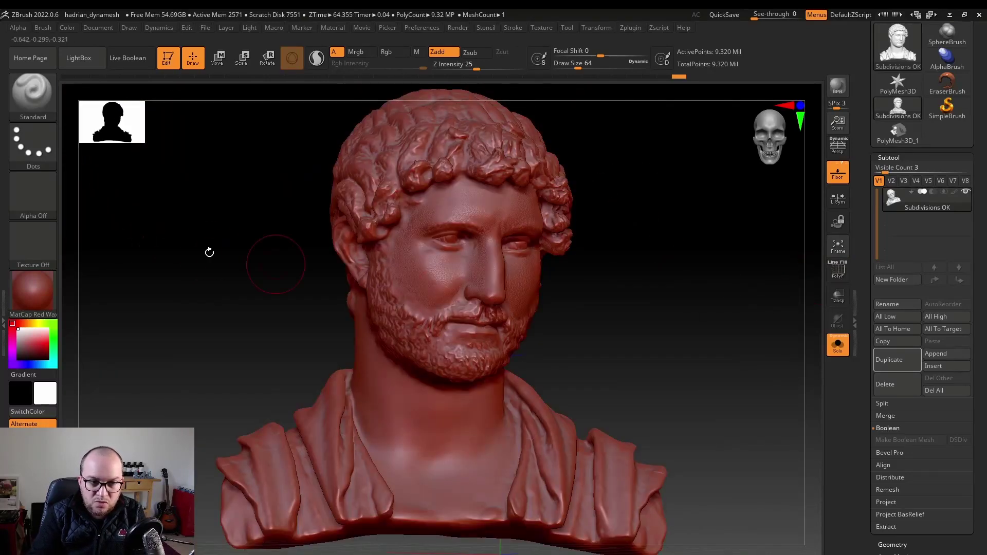
Duplicate the Subdivisions OK subtool and rename the copy Subdivisions Decimation.
left_click(895, 359)
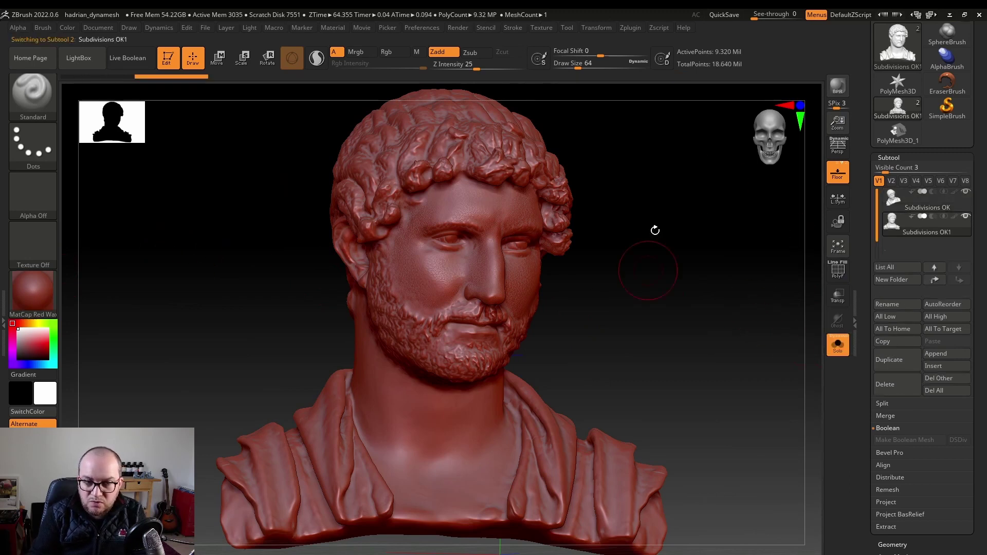
left_click(896, 304)
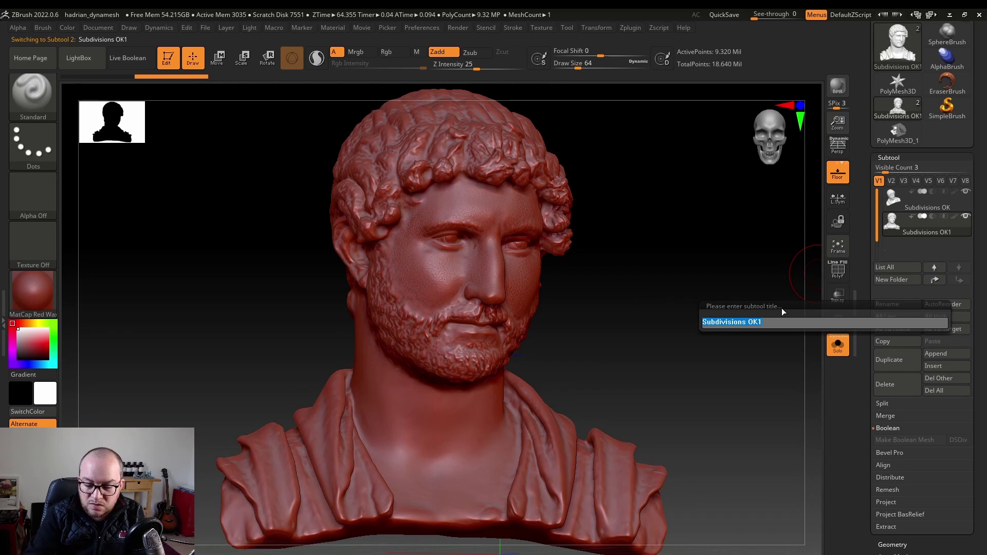
key("shift+Left")
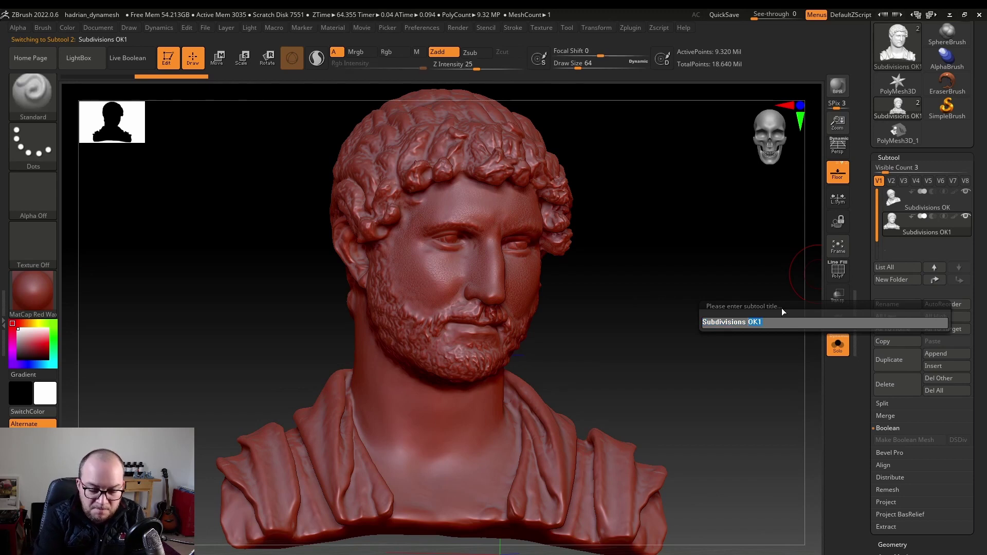
type("Decimation")
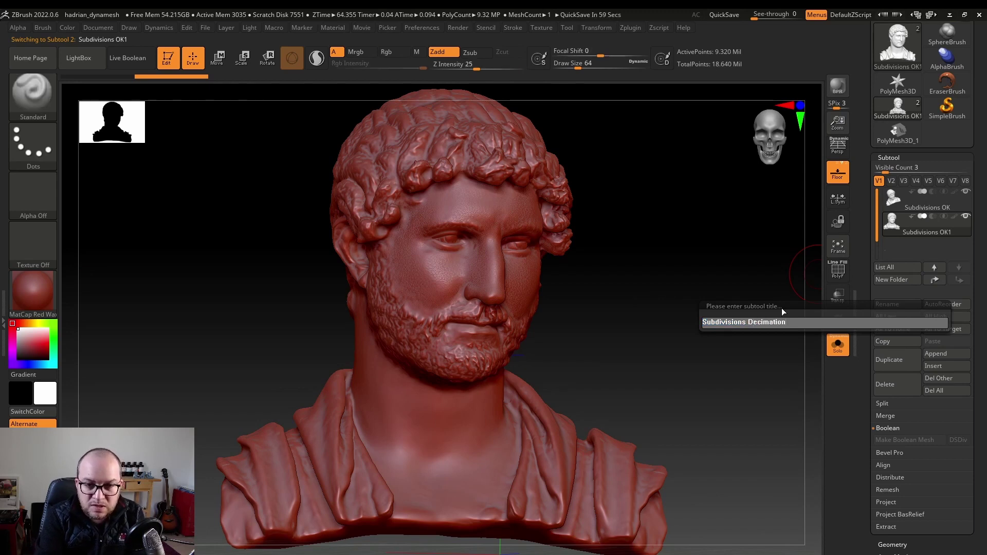
key("Return")
Dock the Zplugin palette in the side tray and expand its Decimation Master options.
left_click(2, 305)
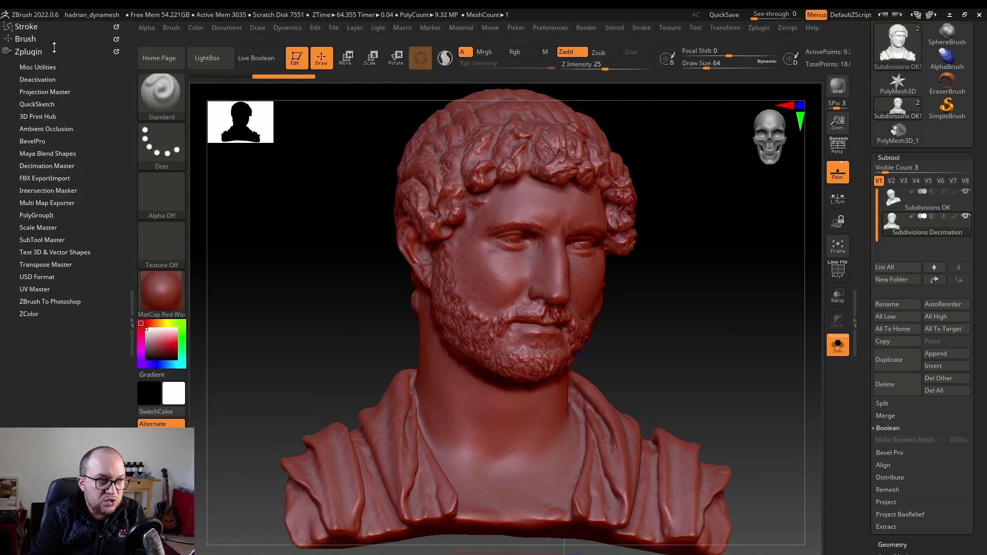
left_click(756, 29)
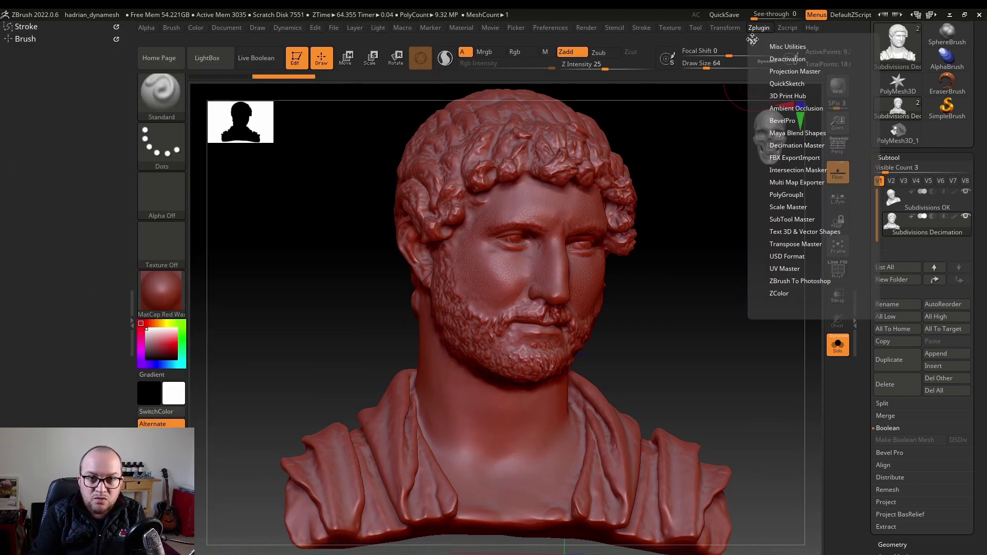
left_click_drag(759, 41, 38, 107)
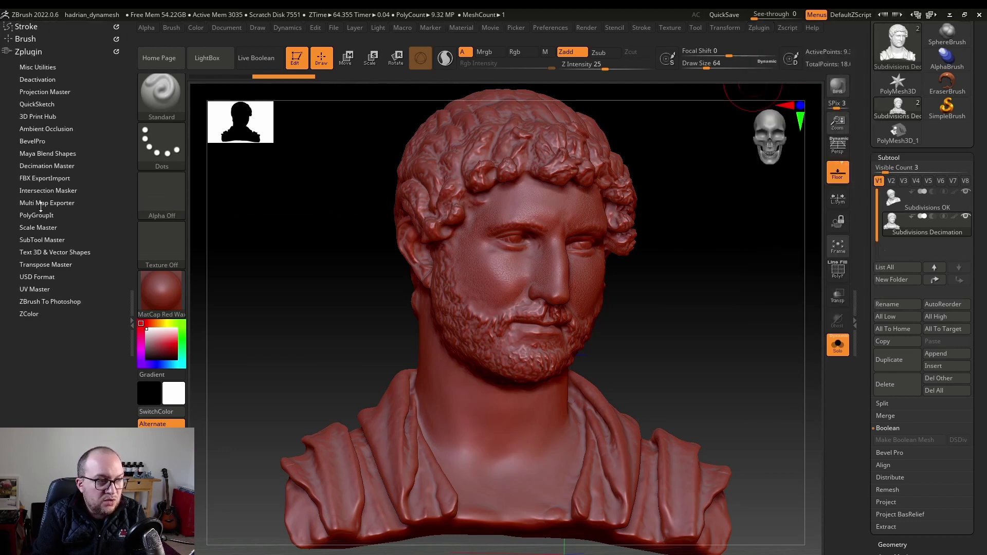
left_click(38, 166)
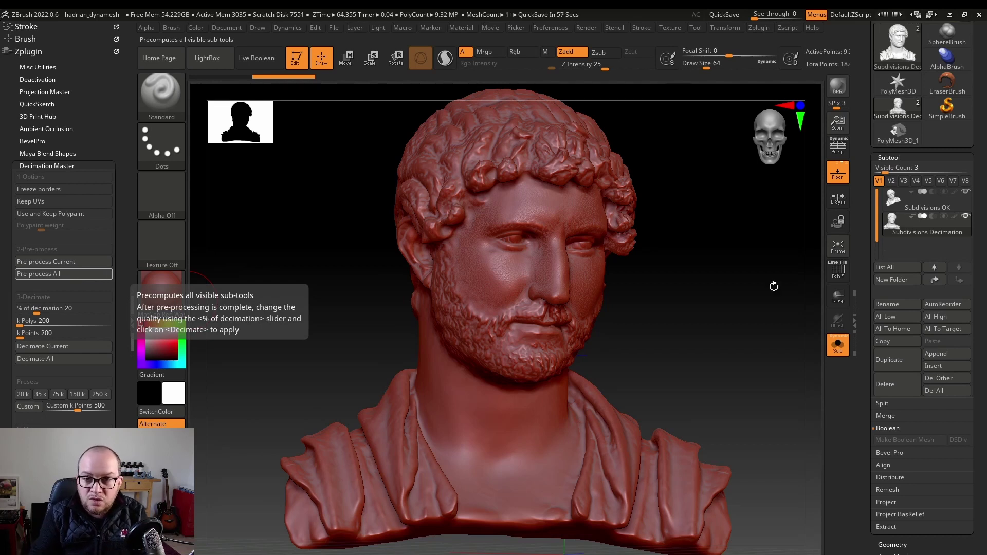
Pre-process the Subdivisions Decimation subtool and decimate it with the custom preset of 500 k points.
left_click(893, 228)
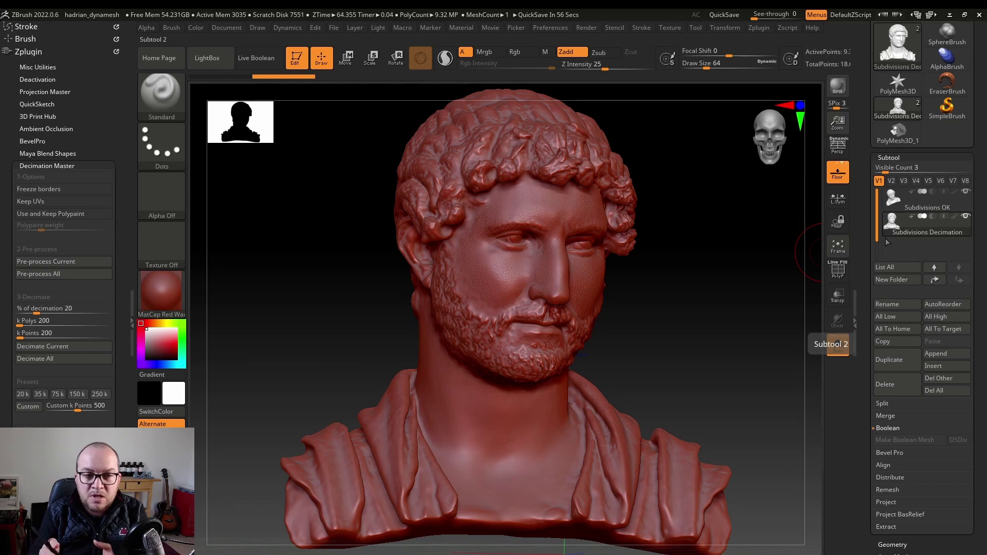
left_click(65, 262)
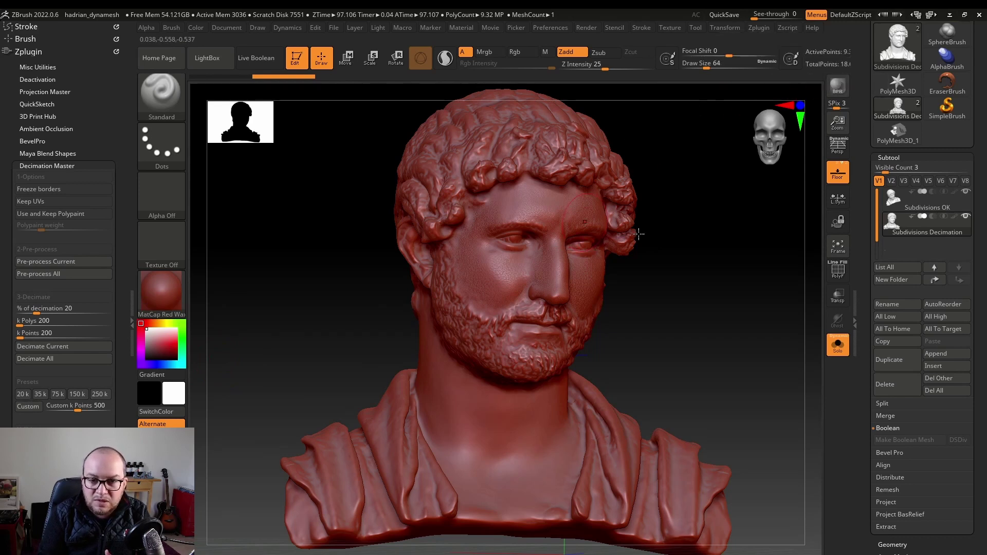
left_click(854, 322)
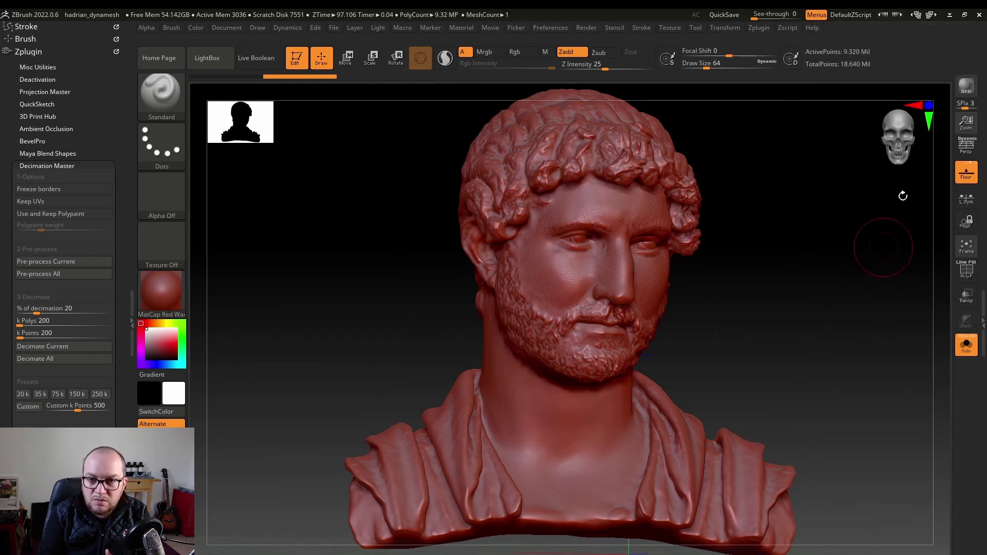
left_click(31, 407)
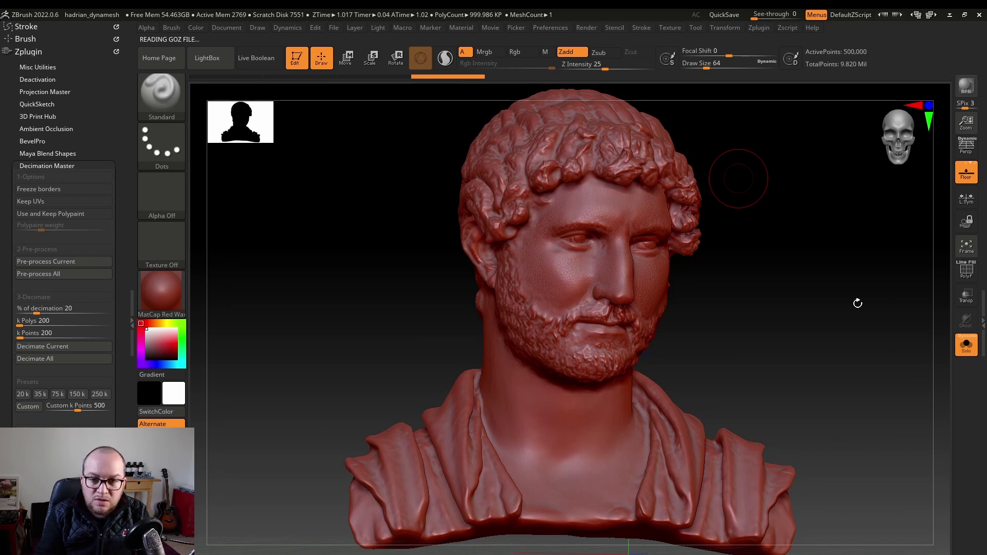
Compare the facial detail and polygon counts of the Subdivisions Decimation subtool with the original Subdivisions OK subtool.
left_click(982, 320)
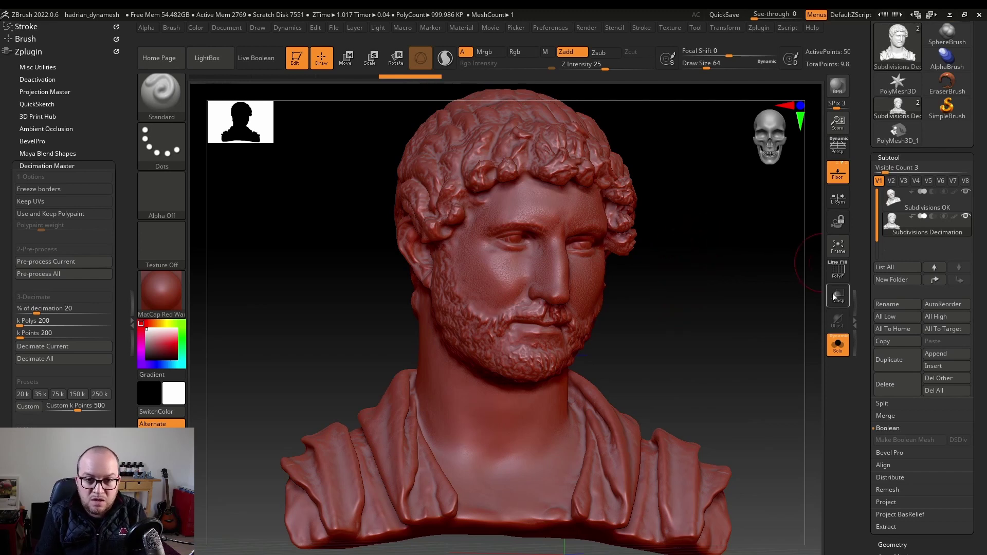
left_click_drag(746, 257, 720, 358)
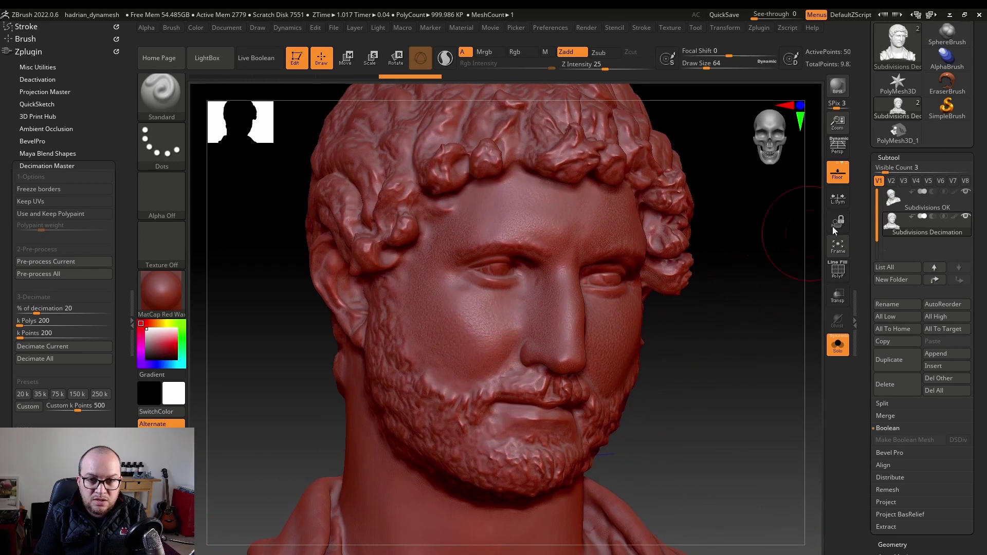
left_click_drag(746, 283, 743, 219)
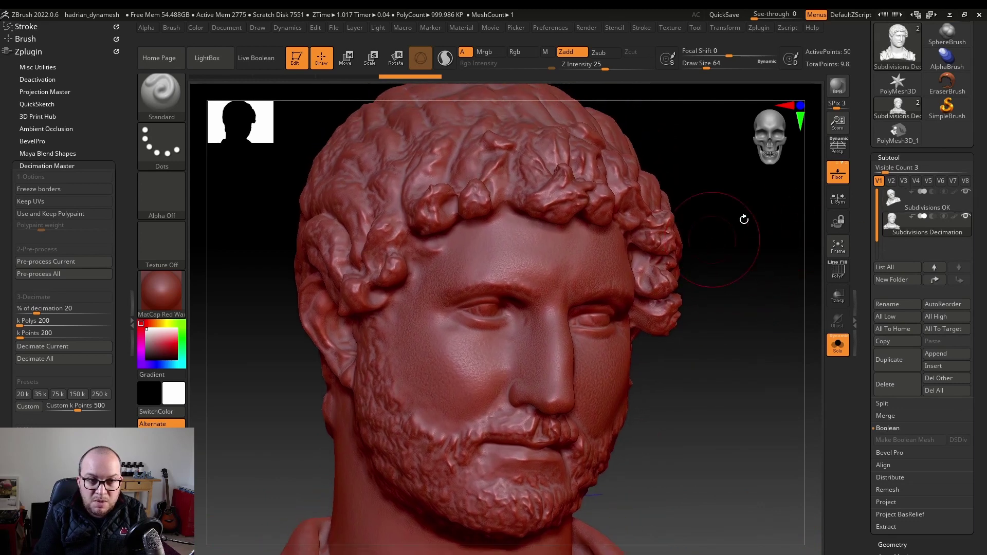
left_click(886, 199)
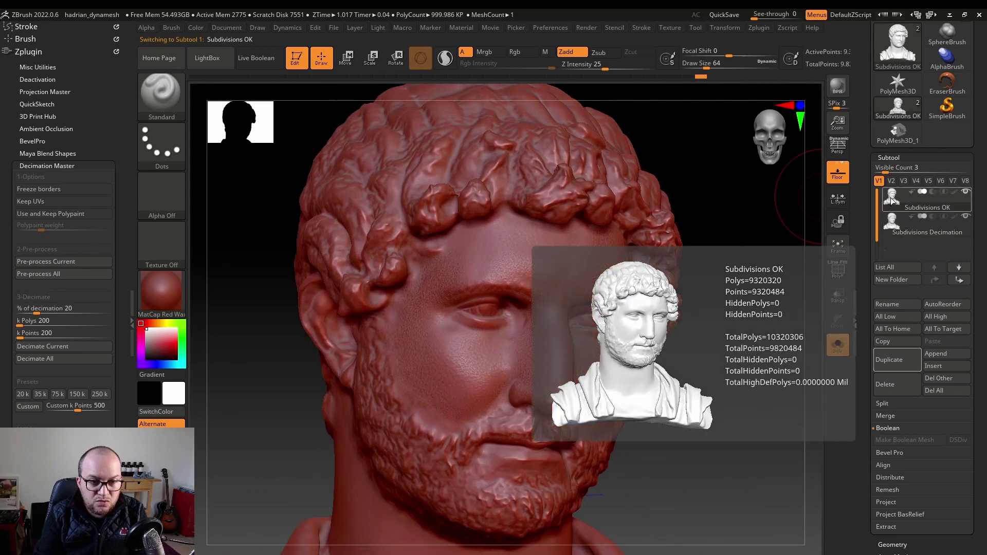
left_click(891, 227)
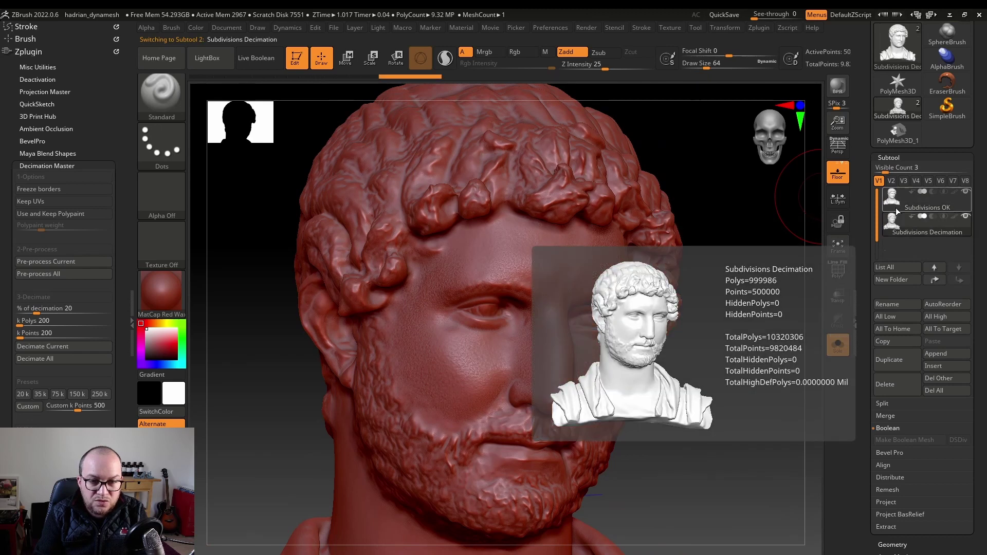
left_click(897, 205)
left_click(892, 227)
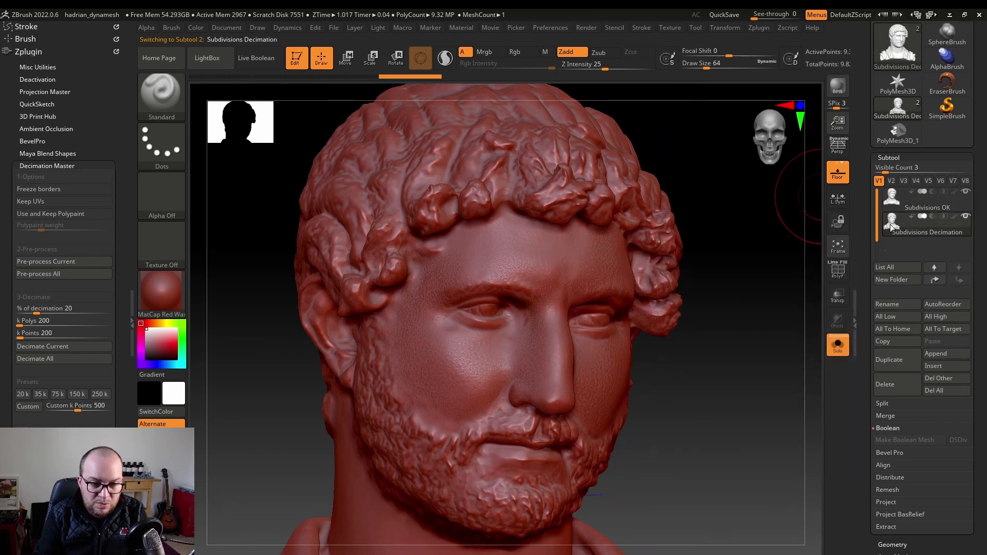
Show the polyframe and compare the wireframe density of the Subdivisions Decimation subtool with the original Subdivisions OK subtool.
left_click(894, 203)
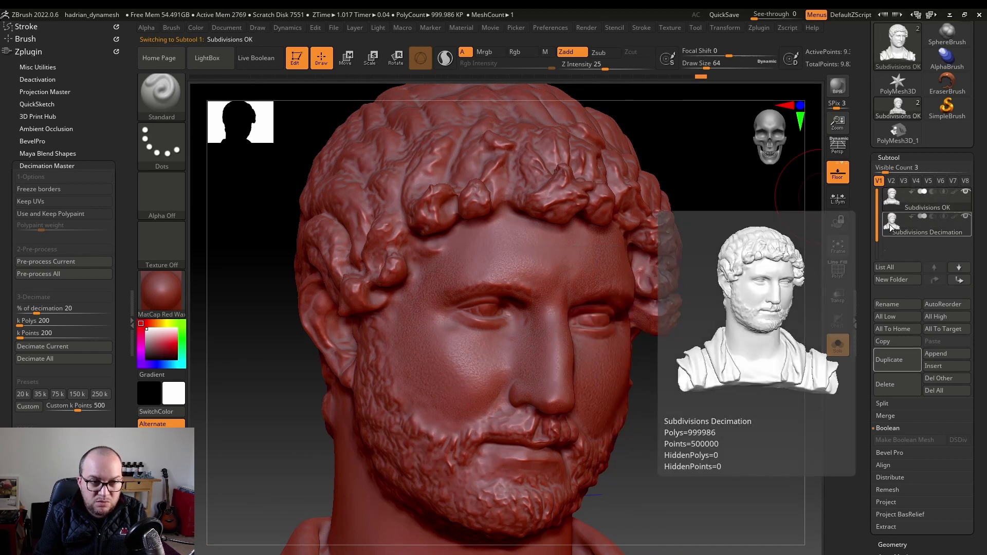
left_click(891, 227)
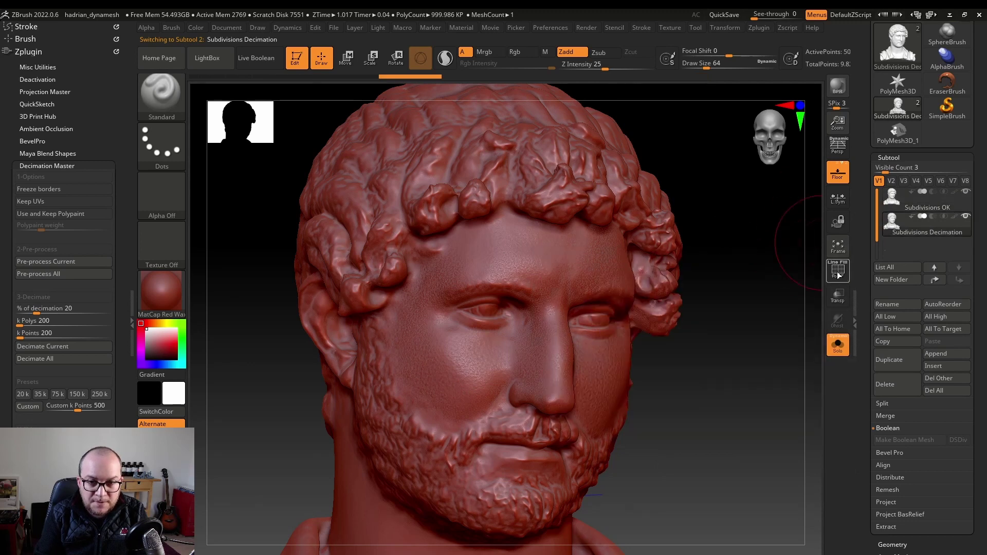
left_click(837, 274)
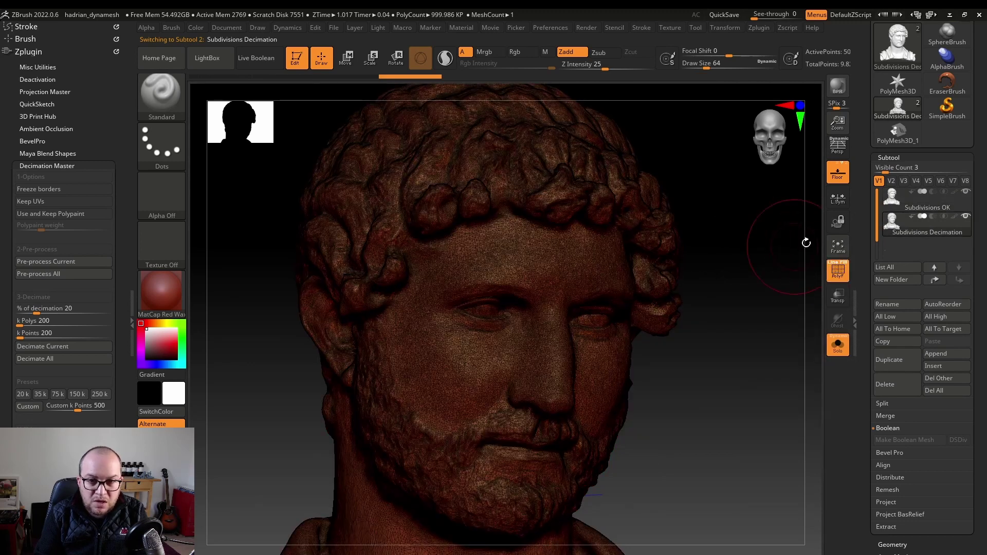
left_click(890, 203)
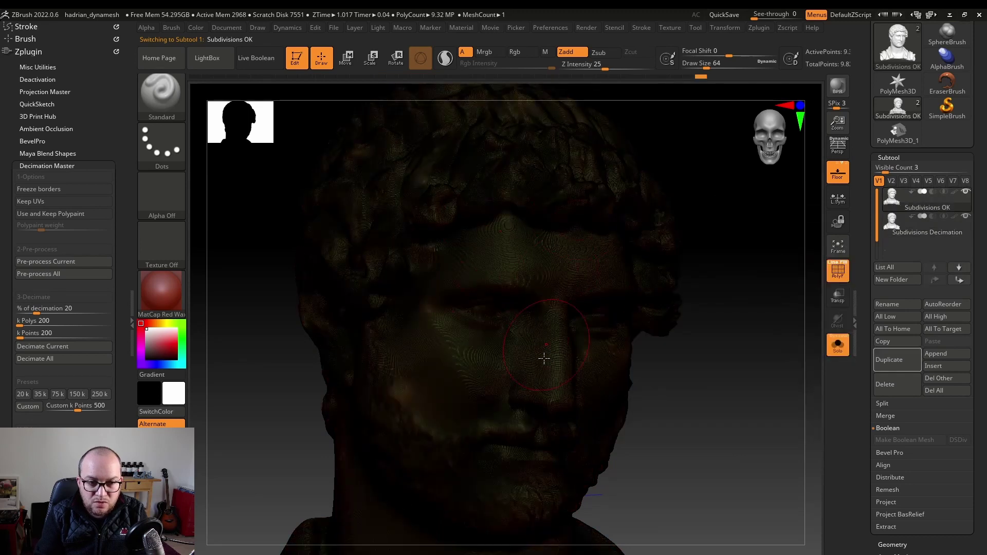
mouse_move(713, 336)
left_mouse_down("alt")
mouse_move(697, 388)
mouse_move(621, 291)
left_mouse_up("alt")
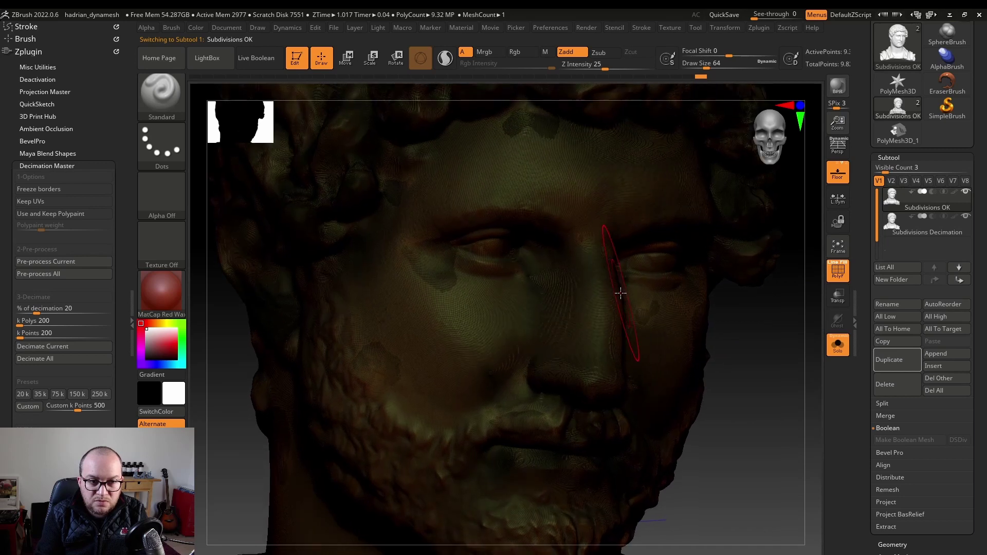
left_click(718, 282, "alt")
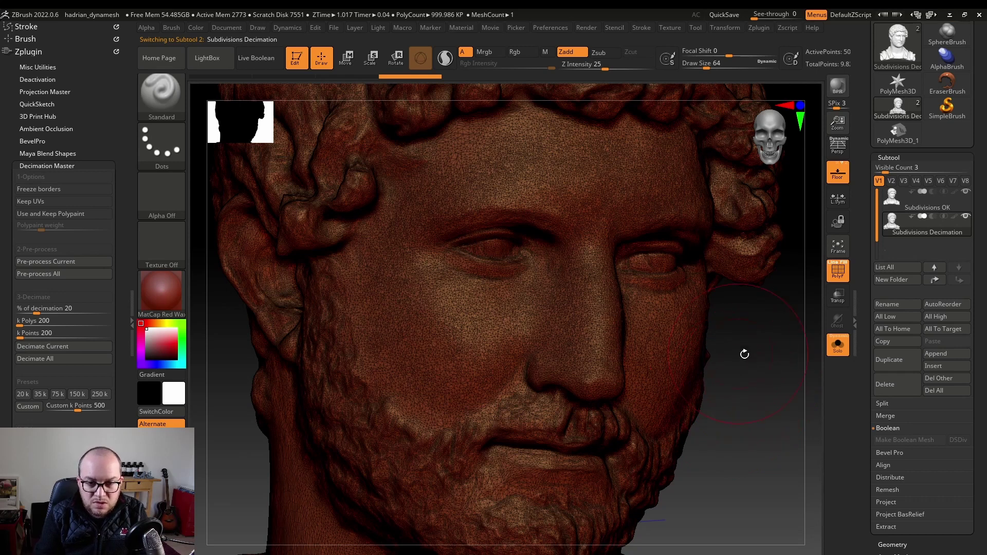
left_click_drag(743, 358, 716, 295)
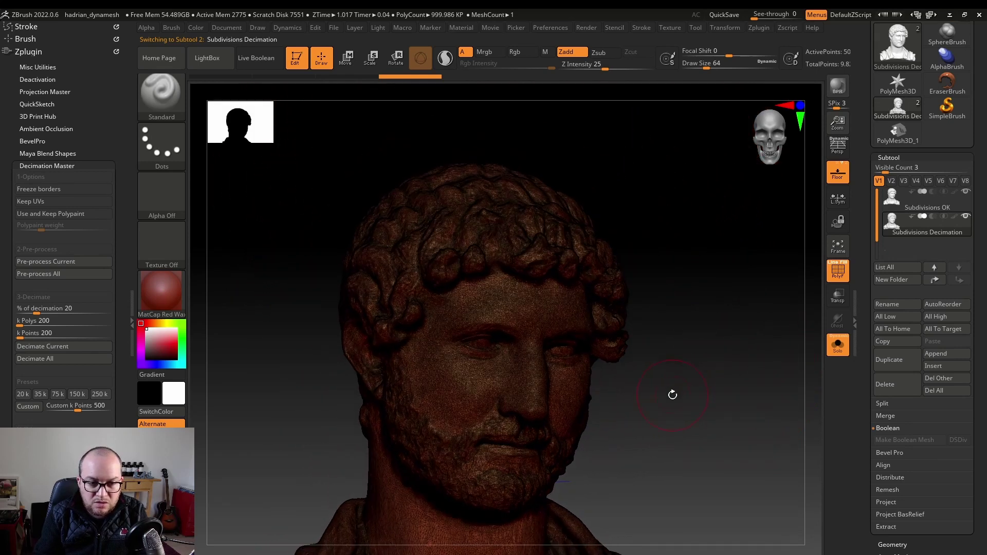
left_click_drag(671, 392, 687, 287, "alt")
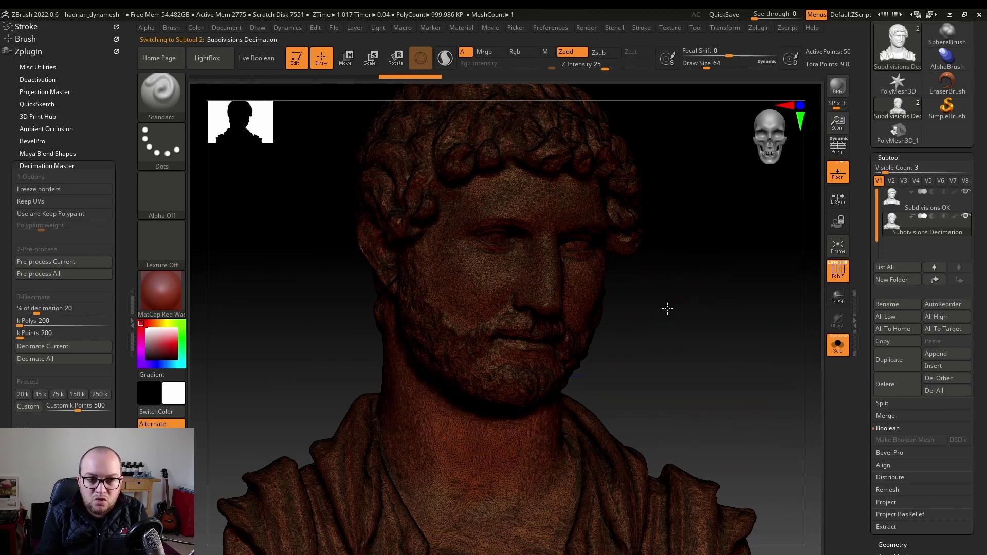
left_click_drag(665, 308, 740, 329, "alt")
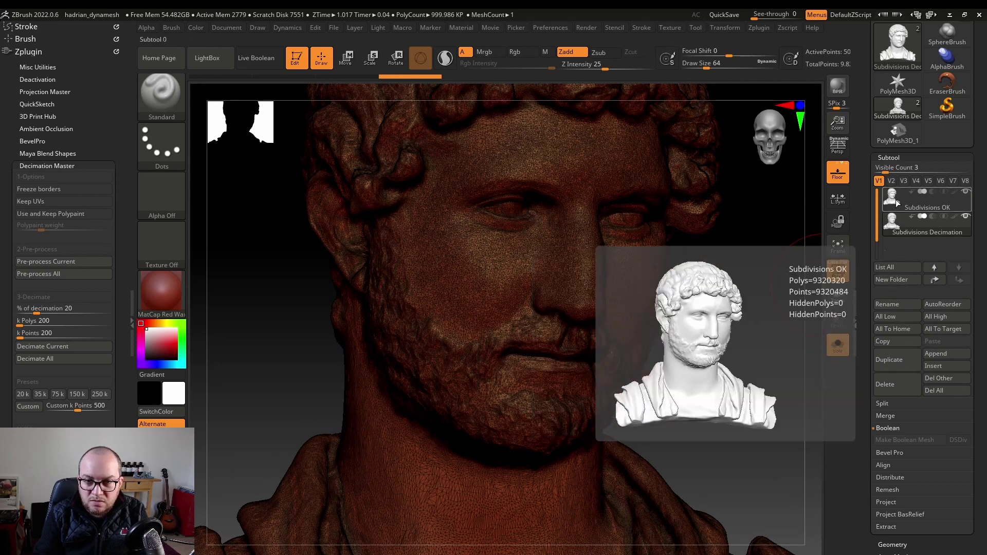
Duplicate the Subdivisions Decimation subtool and rename the copy Subdivisions Decimation 500k.
left_click(883, 360)
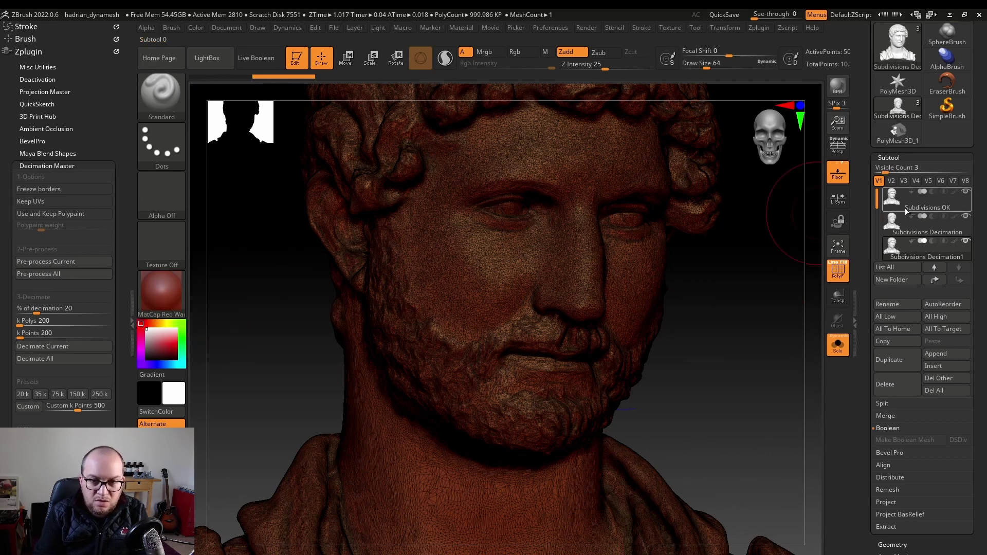
mouse_move(891, 239)
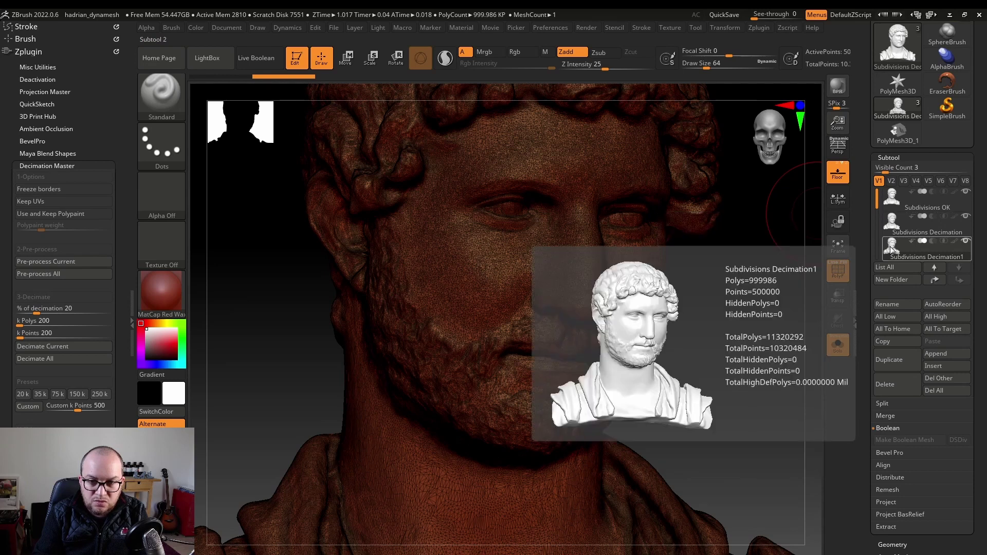
left_click(897, 305)
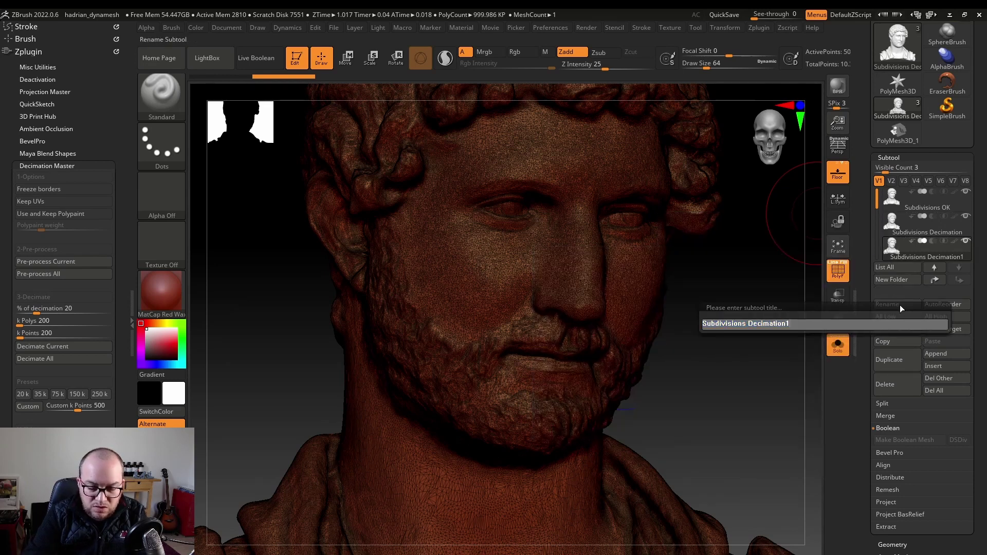
key("BackSpace")
type("500")
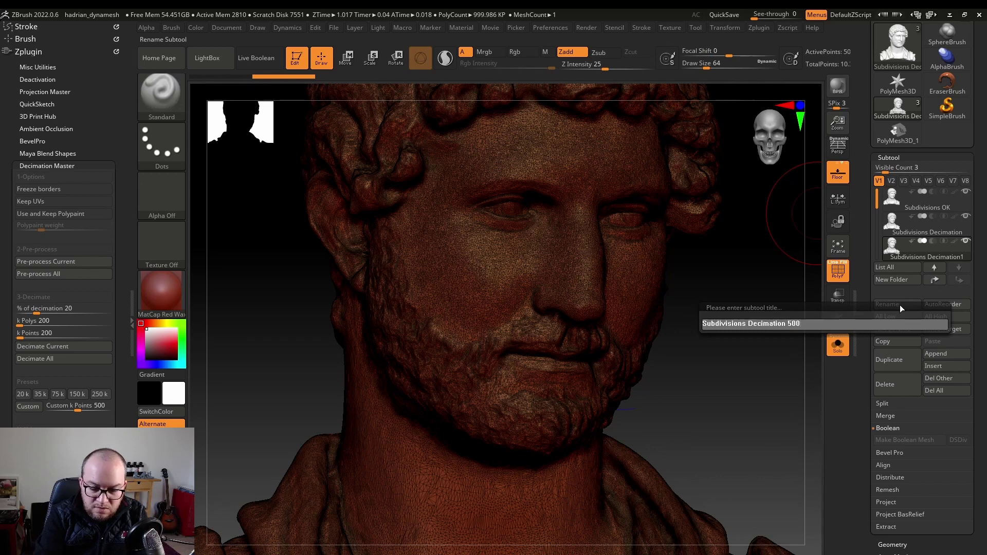
type("k")
key("Return")
Return the Subdivisions Decimation subtool to its undecimated mesh and decimate it with the 75 k preset.
left_click(889, 226)
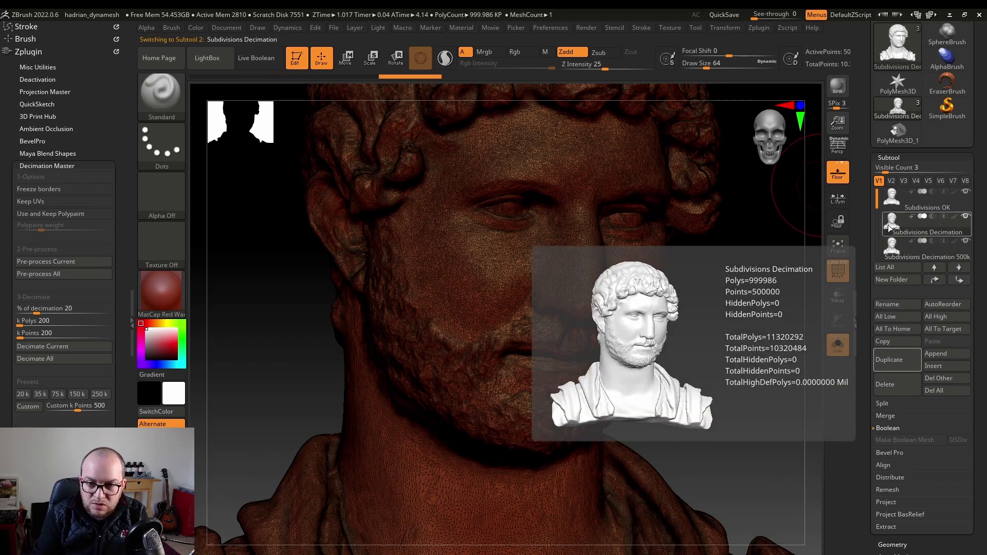
key("ctrl")
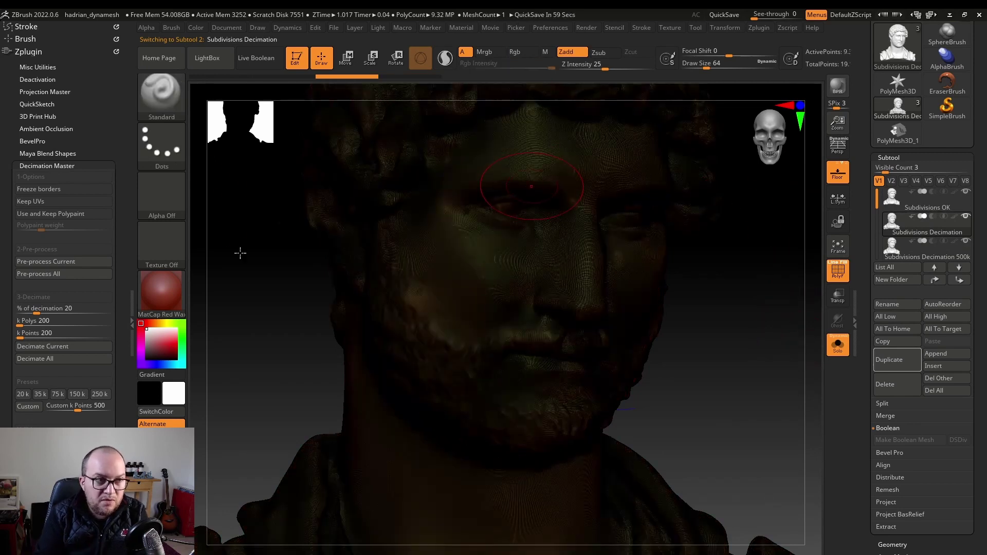
left_click(60, 396)
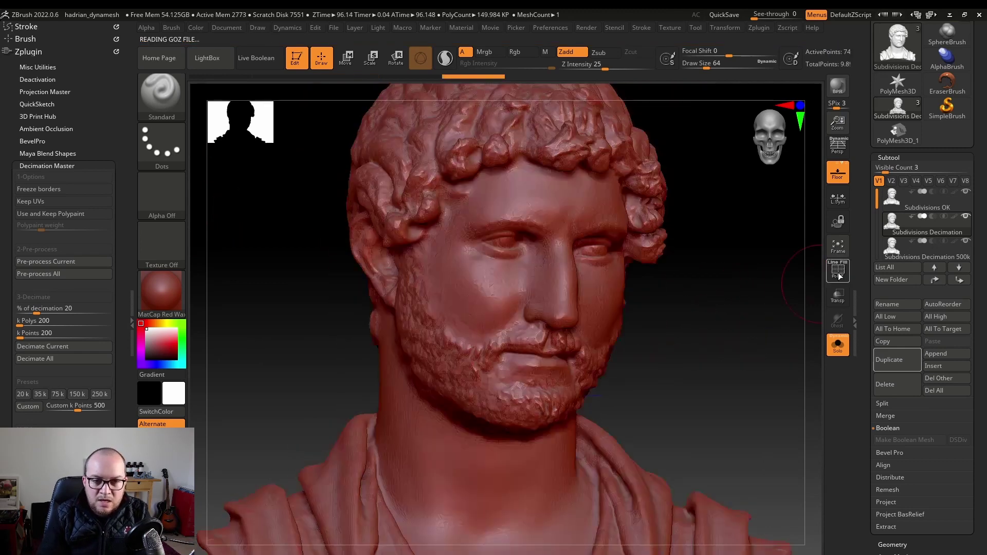
Compare the facial detail of the original Subdivisions OK subtool with the Subdivisions Decimation 500k copy.
left_click(893, 205)
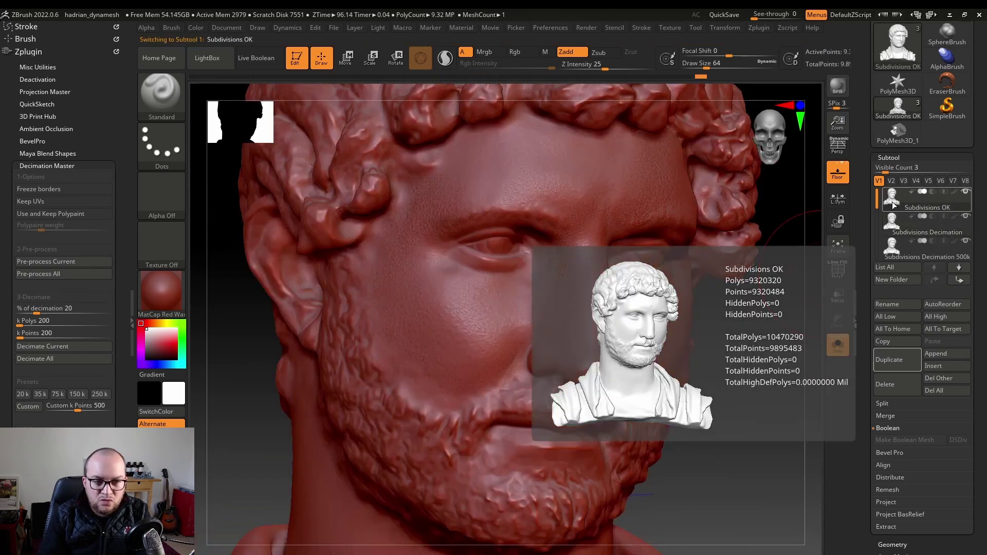
left_click_drag(766, 278, 774, 257, "alt")
key("Down")
key("Down")
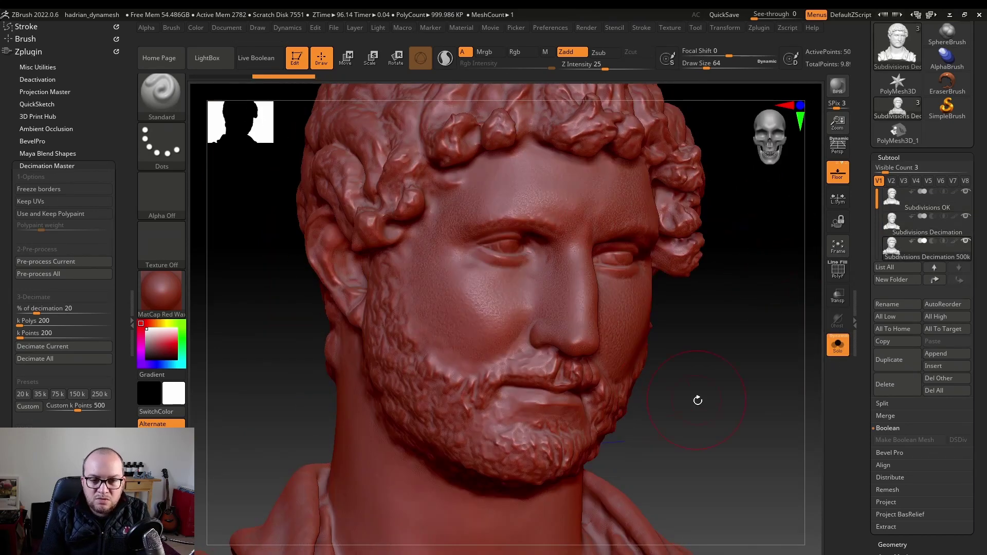
Apply the 75 k decimation preset to the Subdivisions Decimation subtool and turn off the polyframe display.
left_click(57, 393)
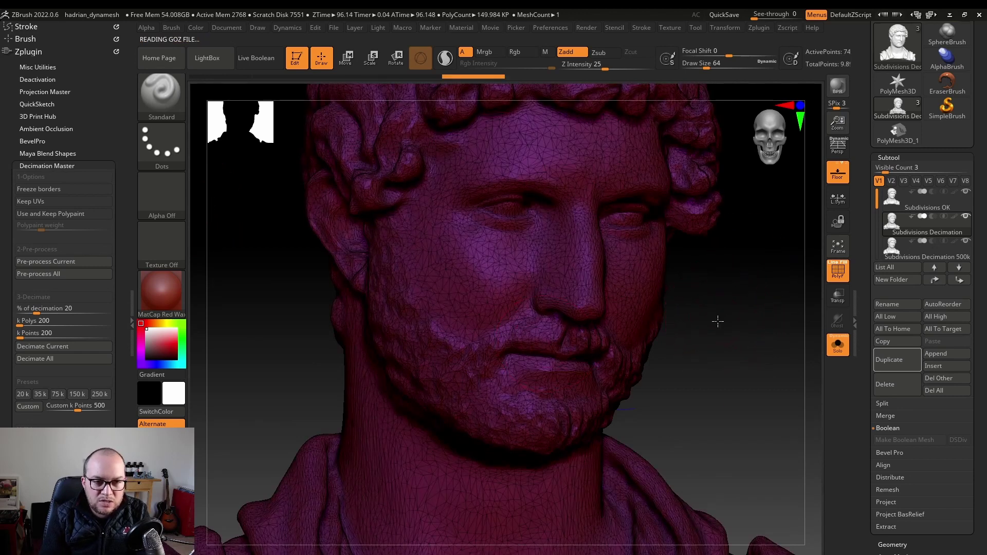
left_click_drag(717, 321, 712, 297)
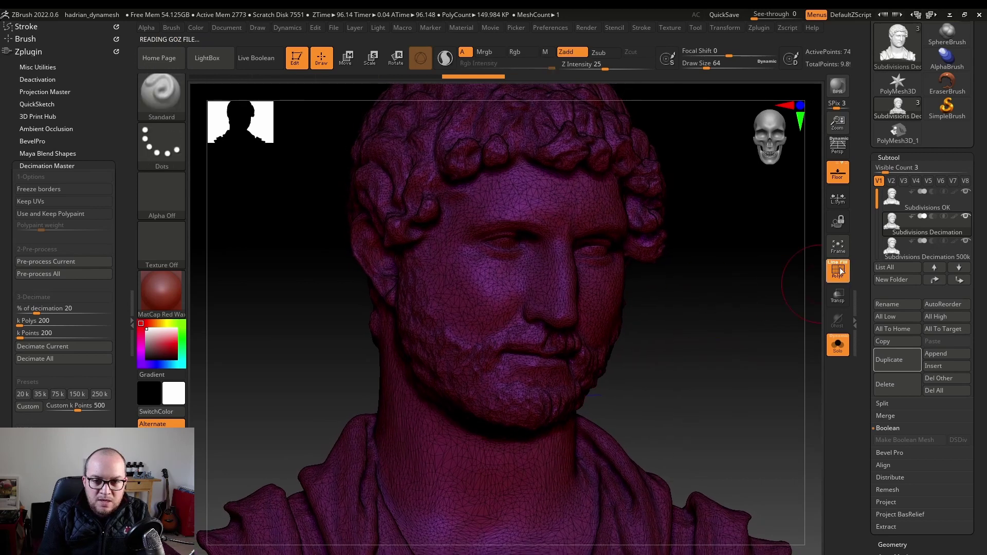
left_click(840, 271)
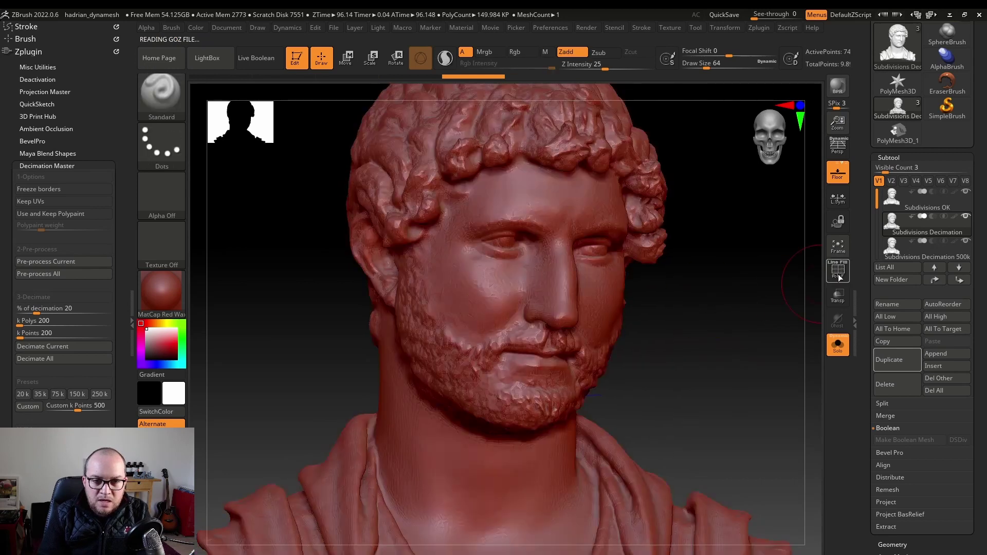
Compare the face, beard and hair detail of the 75 k Subdivisions Decimation subtool with the original Subdivisions OK subtool.
left_click(891, 204)
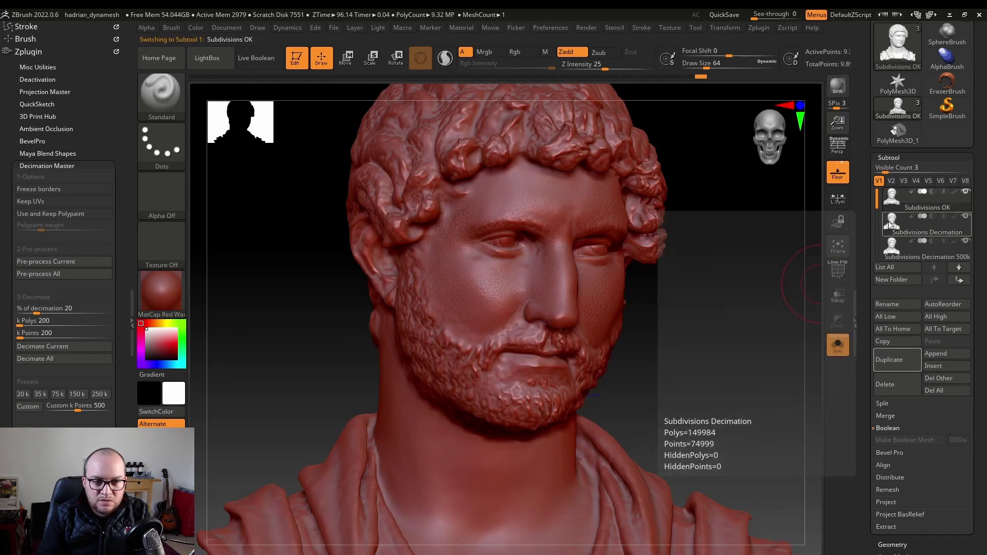
left_click(892, 222)
right_click_drag(740, 236, 731, 302, "ctrl")
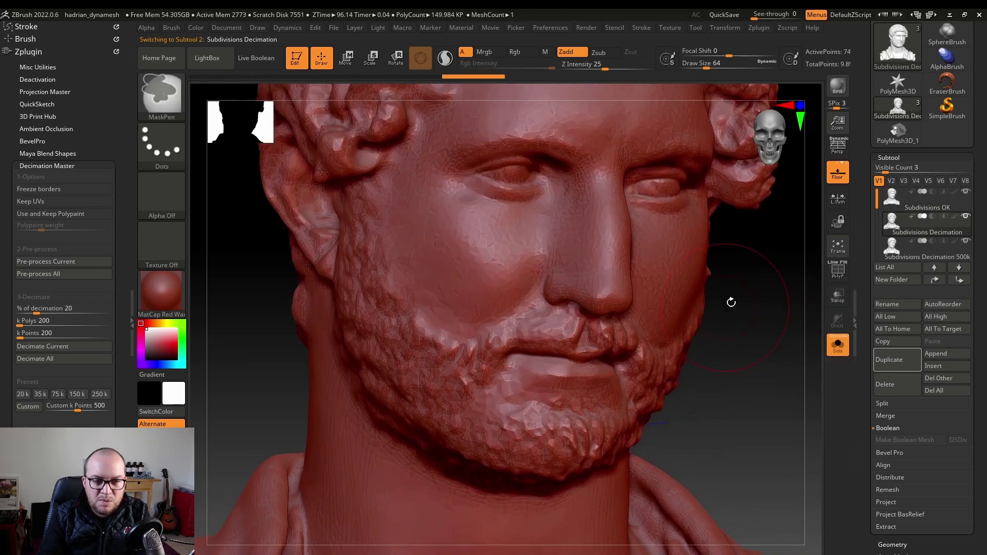
right_click_drag(756, 265, 742, 335, "alt")
left_click(892, 205)
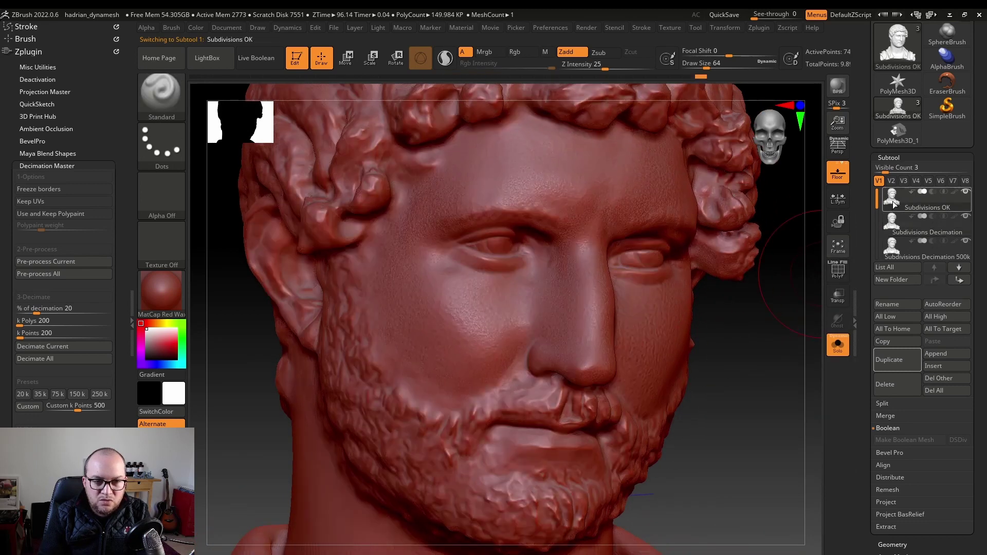
left_click(892, 226)
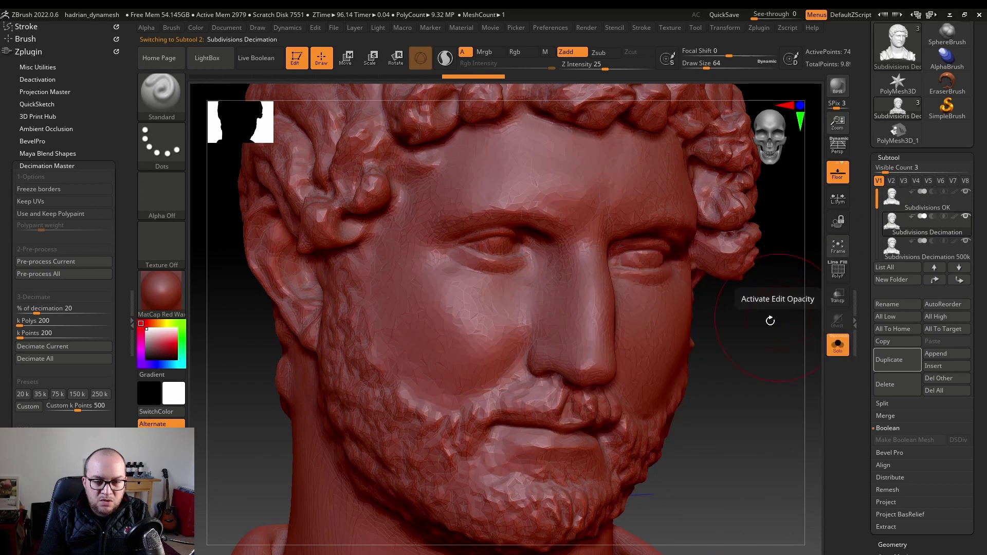
left_click(898, 203)
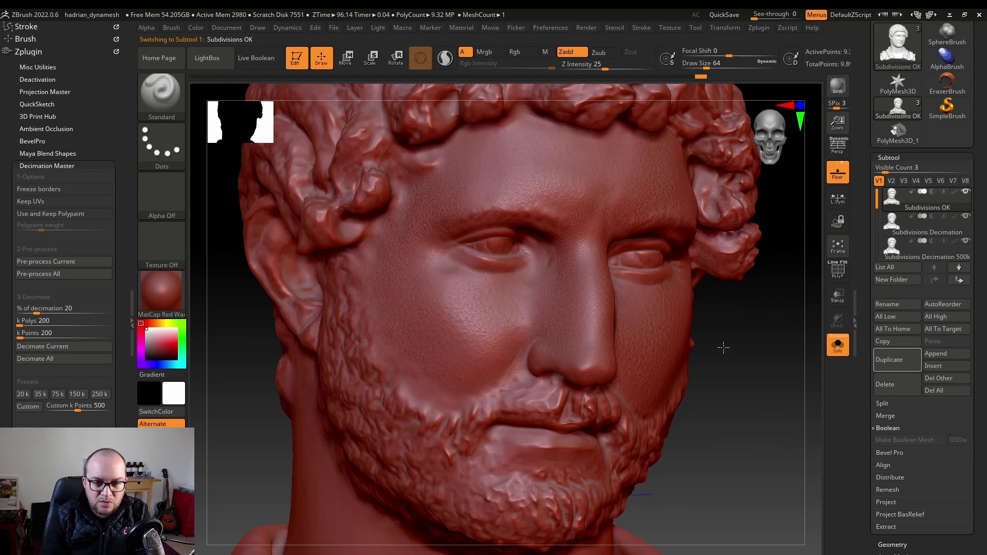
right_click_drag(723, 347, 793, 253, "ctrl")
left_click(891, 226)
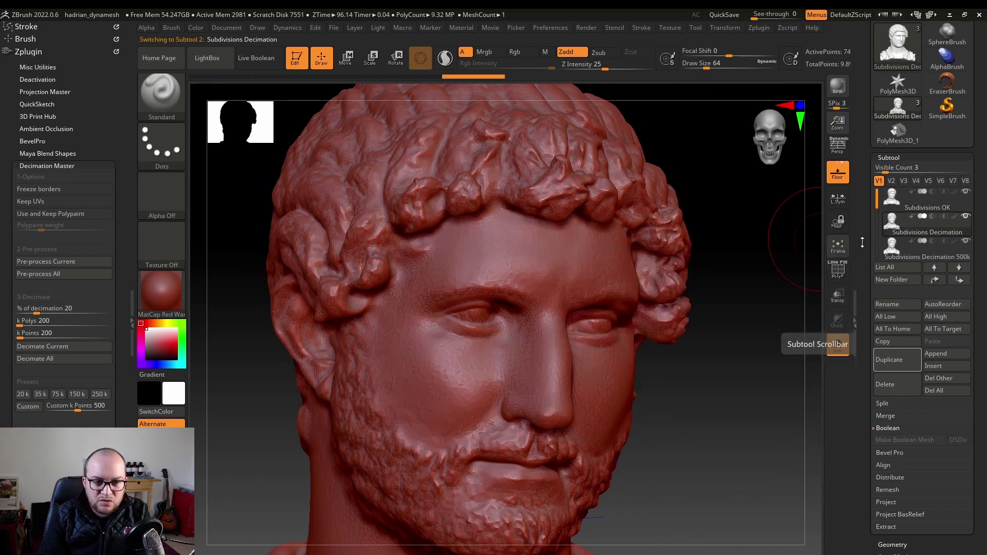
Select the Subdivisions Decimation 500k subtool and examine its preserved facial and beard detail.
mouse_move(765, 349)
right_mouse_down("ctrl")
mouse_move(761, 329)
mouse_move(723, 358)
mouse_move(684, 366)
mouse_move(672, 399)
mouse_move(735, 379)
mouse_move(696, 375)
mouse_move(757, 321)
mouse_move(748, 339)
mouse_move(811, 256)
right_mouse_up("ctrl")
left_click(892, 249)
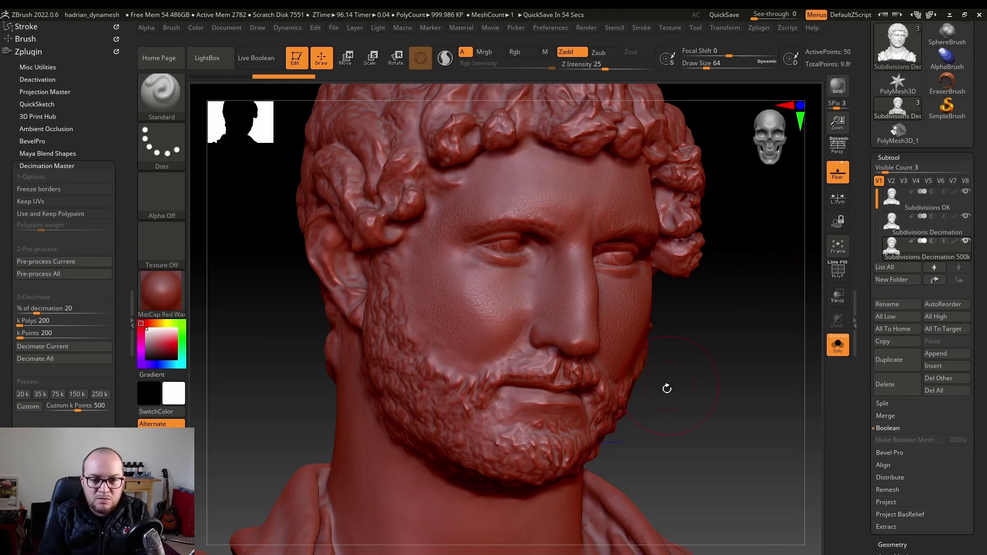
right_click_drag(695, 401, 694, 370, "ctrl")
mouse_move(694, 370)
left_mouse_down()
mouse_move(700, 348)
mouse_move(703, 360)
left_mouse_up()
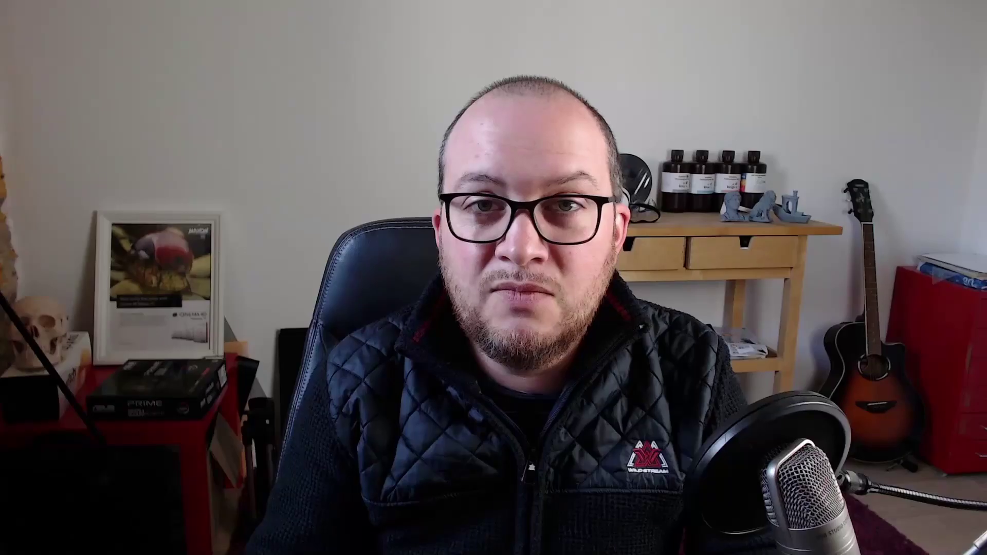